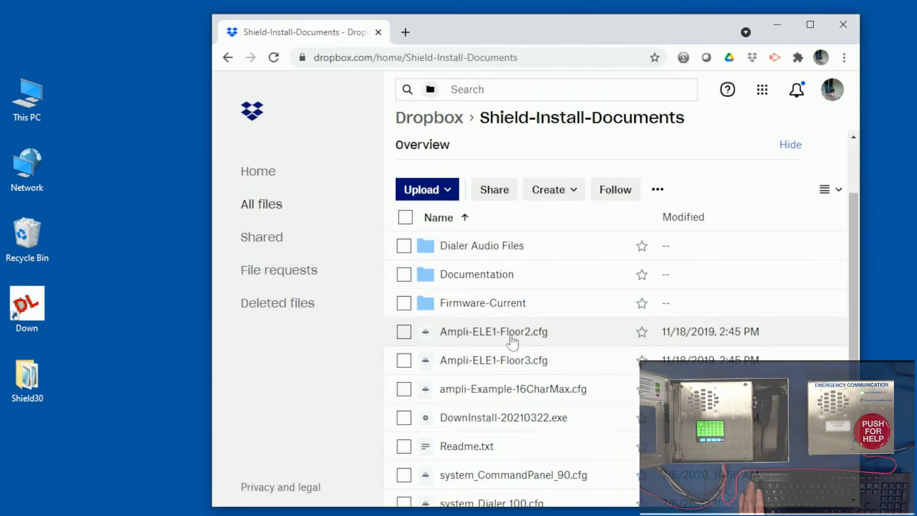
# - Download the Floor2, Floor3 and 16CharMax Ampli .cfg files as Shield-Install-Documents.zip into Desktop\Shield30
pyautogui.click(404, 332)
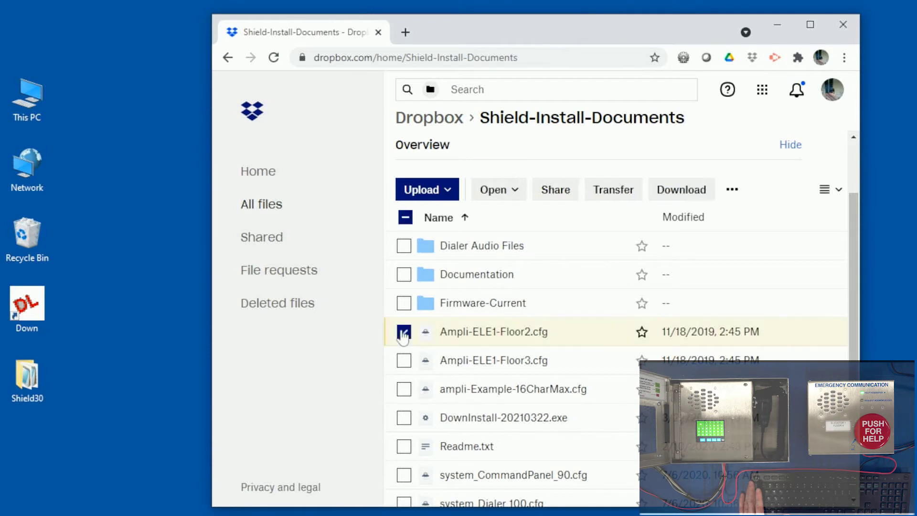
pyautogui.click(404, 362)
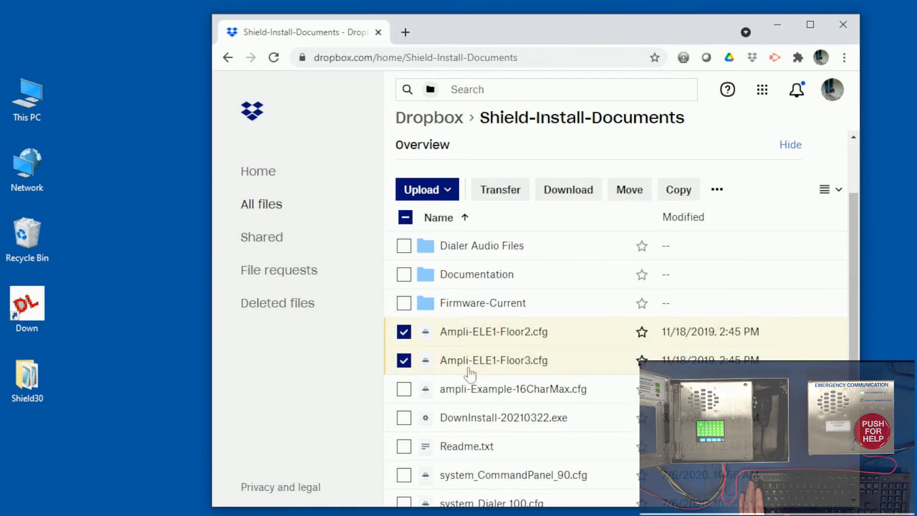
pyautogui.click(403, 391)
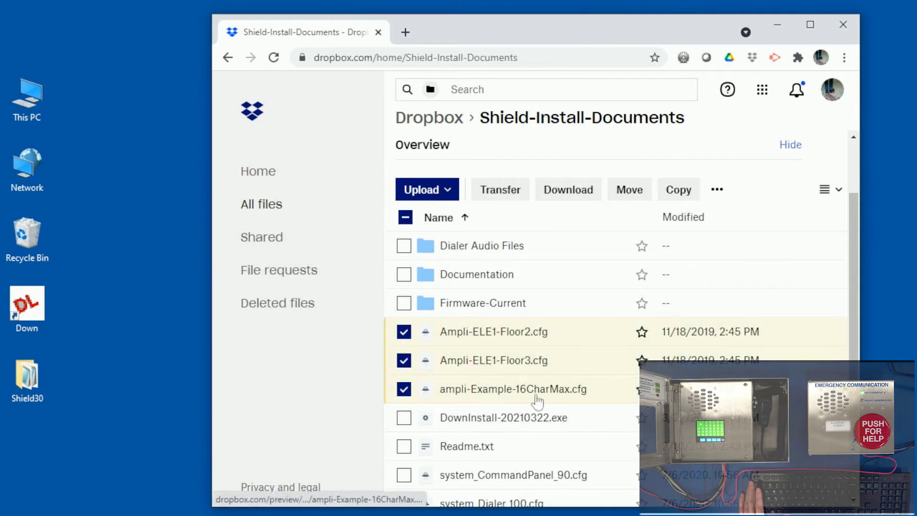
pyautogui.click(555, 194)
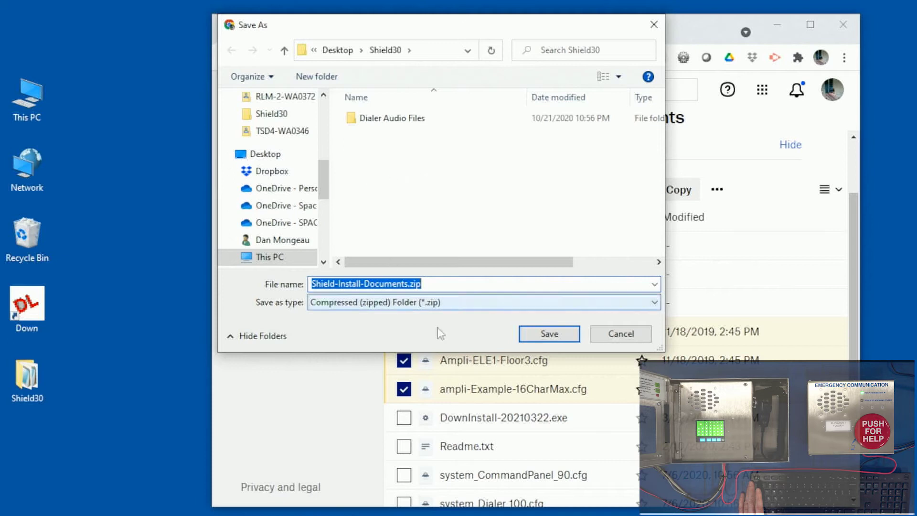
pyautogui.click(544, 334)
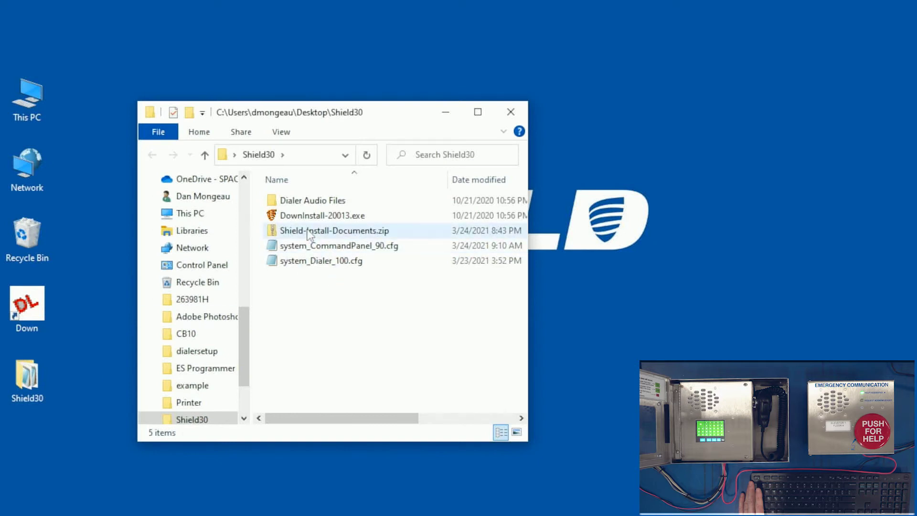
# - Extract Shield-Install-Documents.zip straight into Shield30, dropping the subfolder from the destination path
pyautogui.rightClick(311, 233)
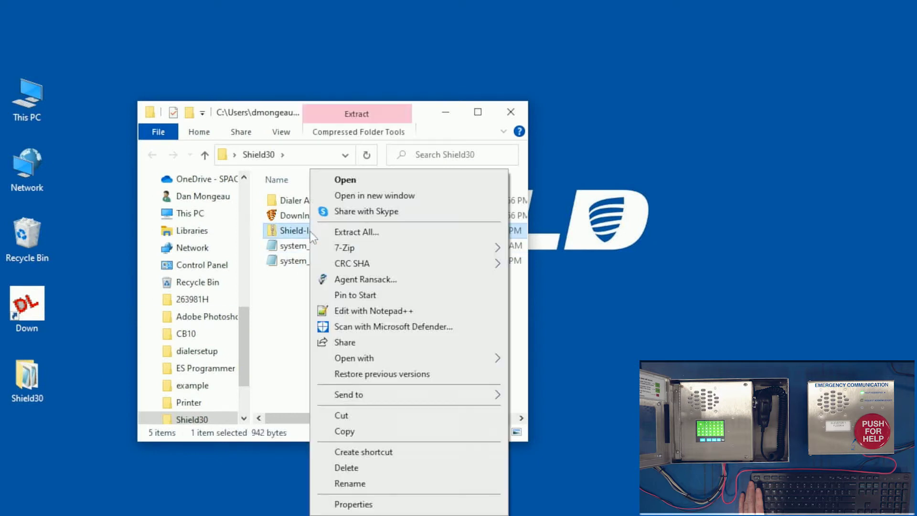
pyautogui.click(383, 231)
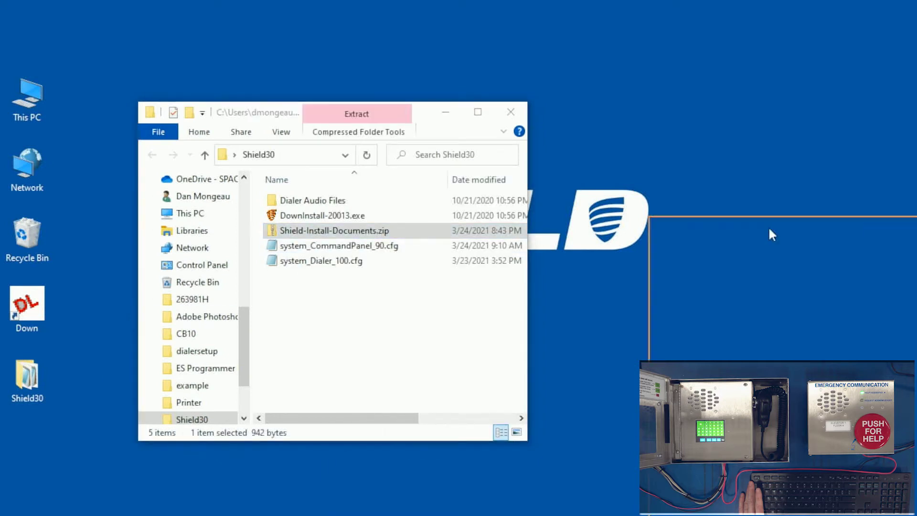
pyautogui.click(681, 161)
pyautogui.doubleClick(680, 162)
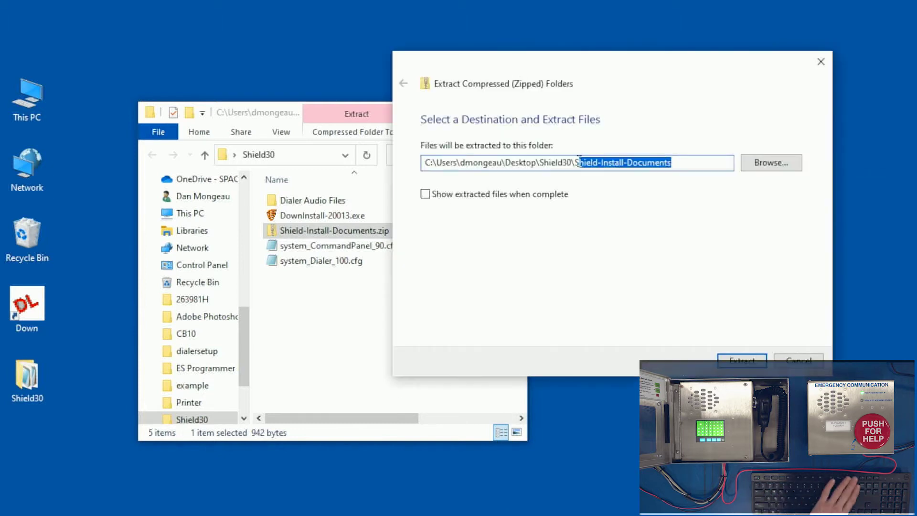
pyautogui.press('BackSpace')
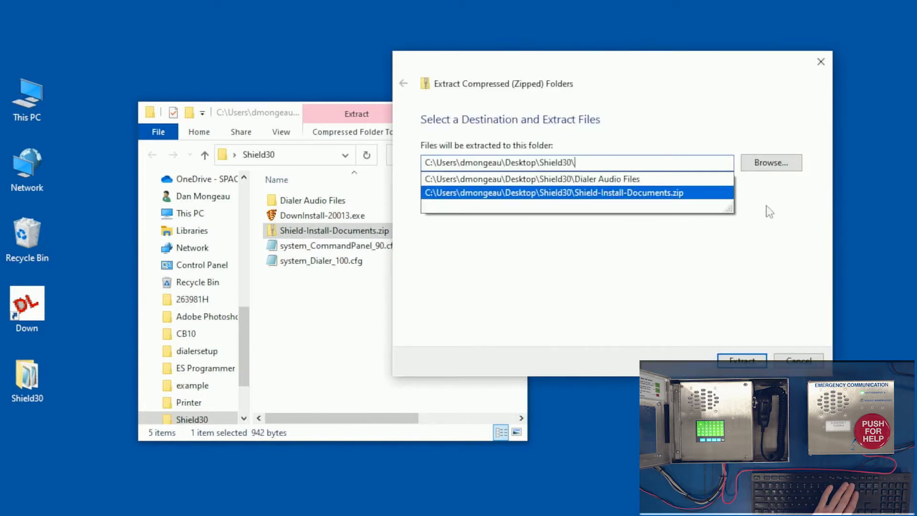
pyautogui.click(742, 361)
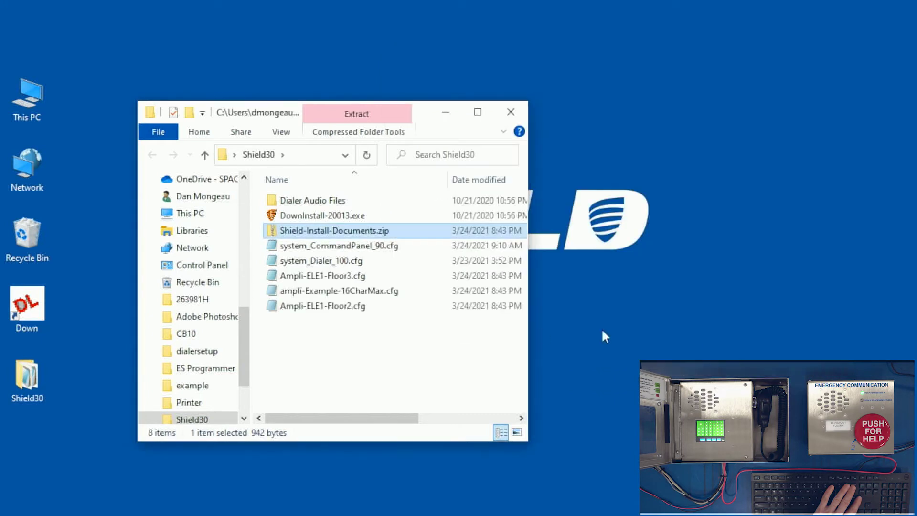
pyautogui.click(297, 331)
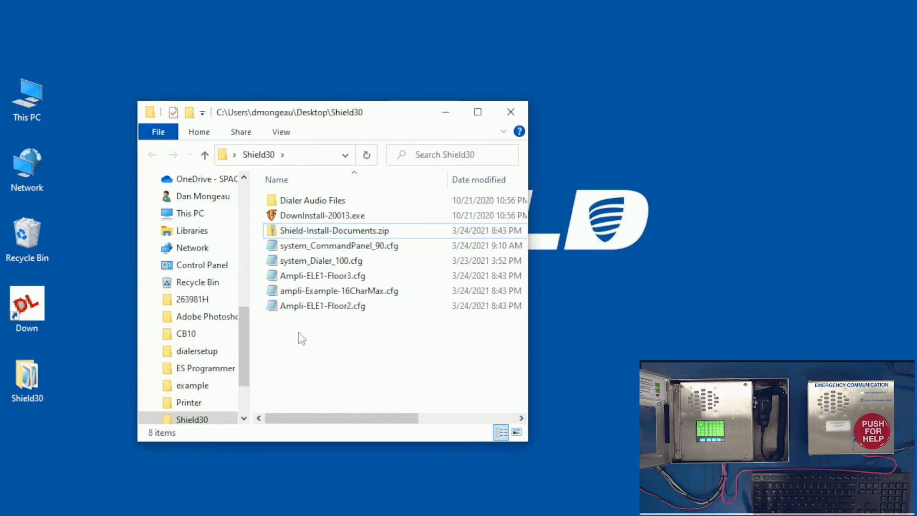
# - Create a new folder named job1 inside Shield30
pyautogui.rightClick(298, 332)
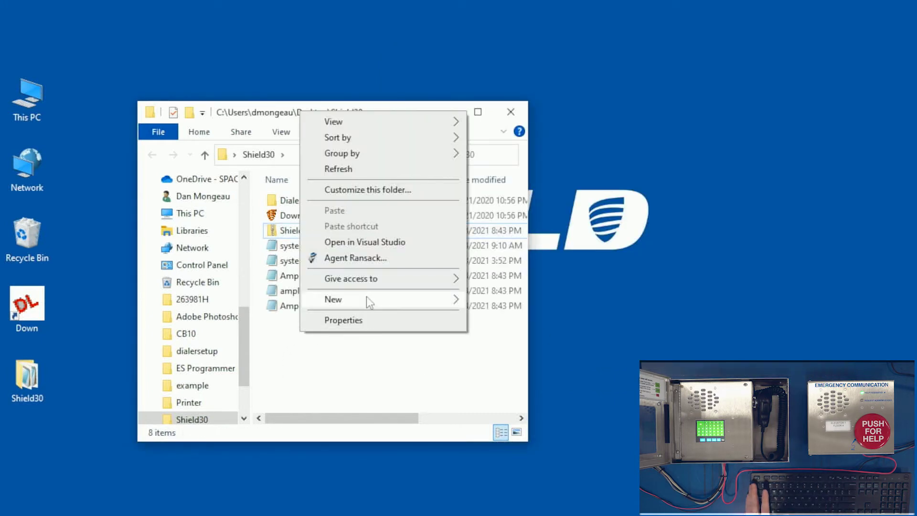
pyautogui.moveTo(368, 299)
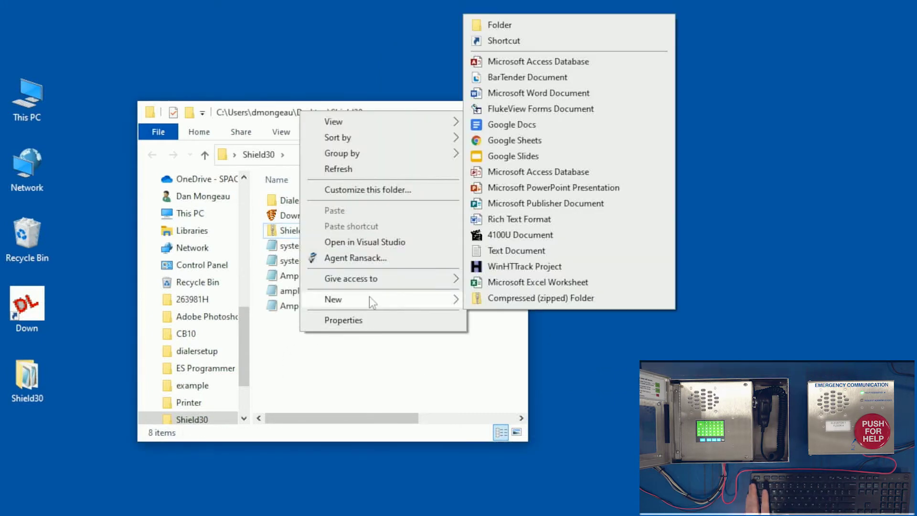
pyautogui.click(492, 25)
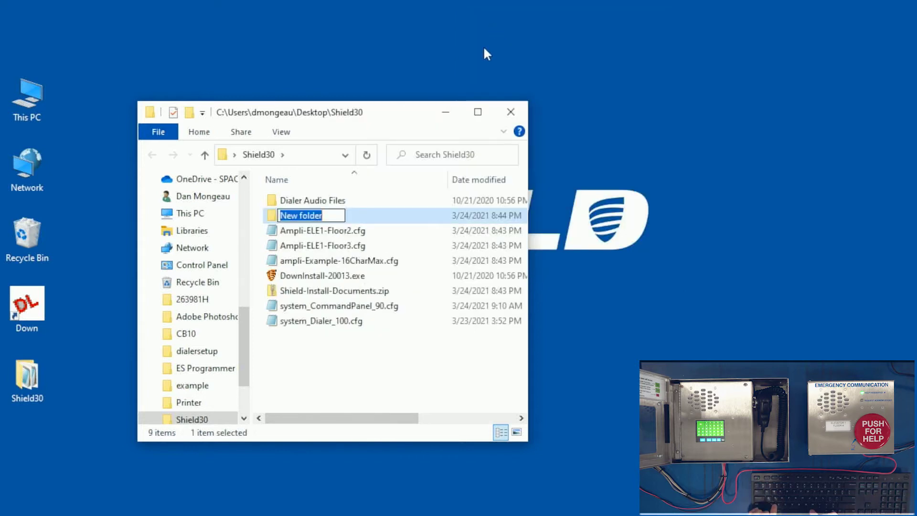
pyautogui.write('job1')
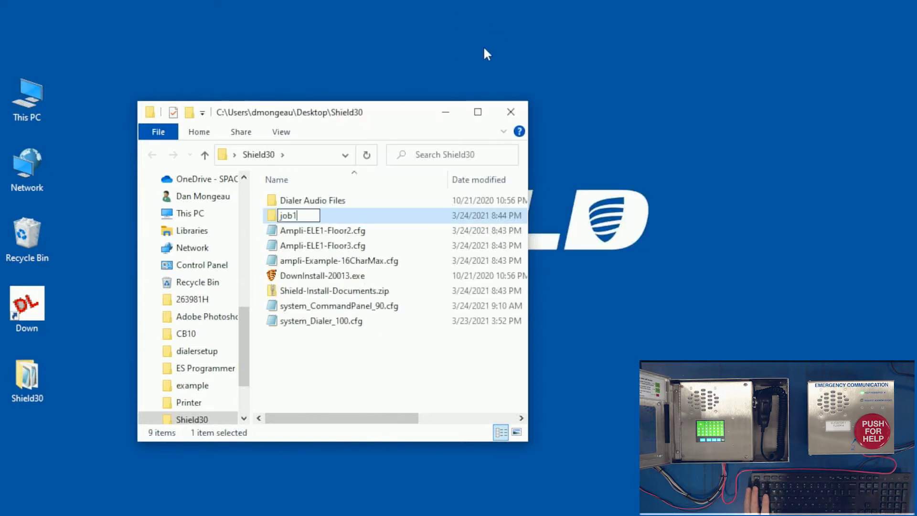
pyautogui.press('Return')
# - Move the three Ampli .cfg files into job1 and open the folder
pyautogui.click(353, 262)
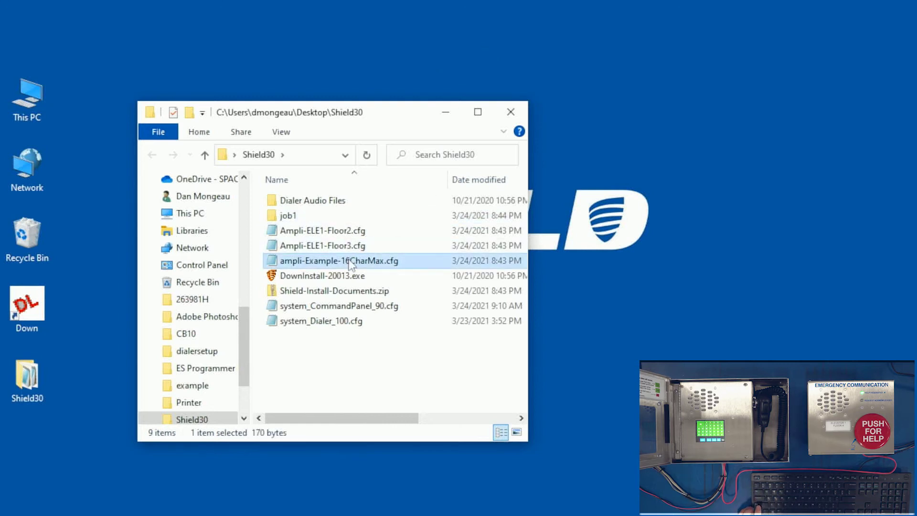
pyautogui.keyDown('shift'); pyautogui.click(342, 232); pyautogui.keyUp('shift')
pyautogui.moveTo(325, 228); pyautogui.dragTo(289, 219)
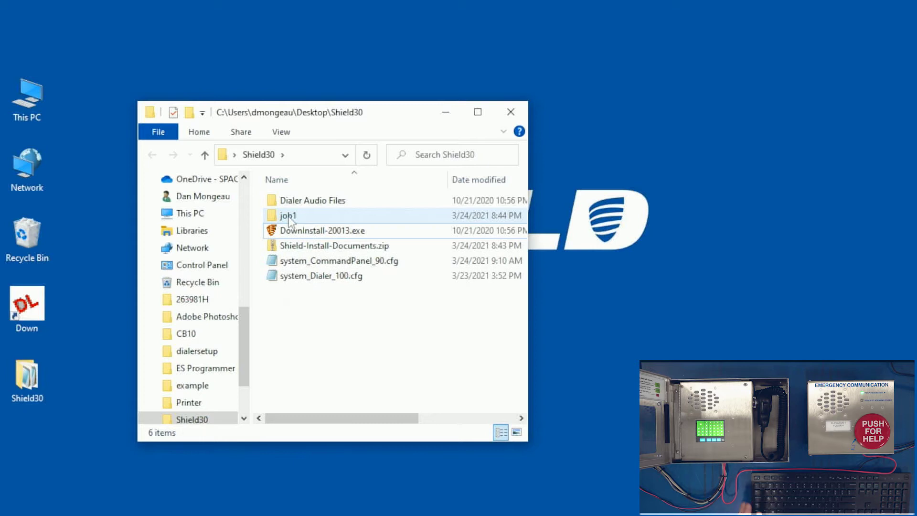
pyautogui.doubleClick(289, 218)
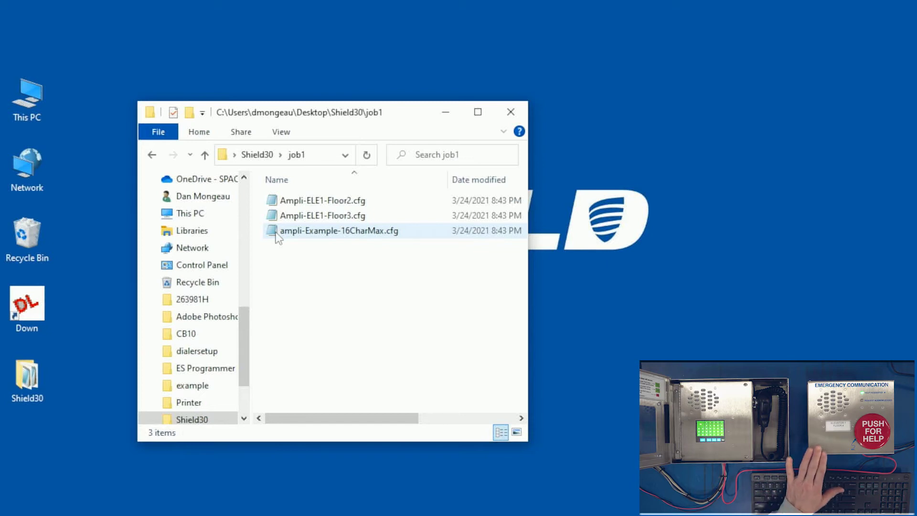
pyautogui.doubleClick(293, 233)
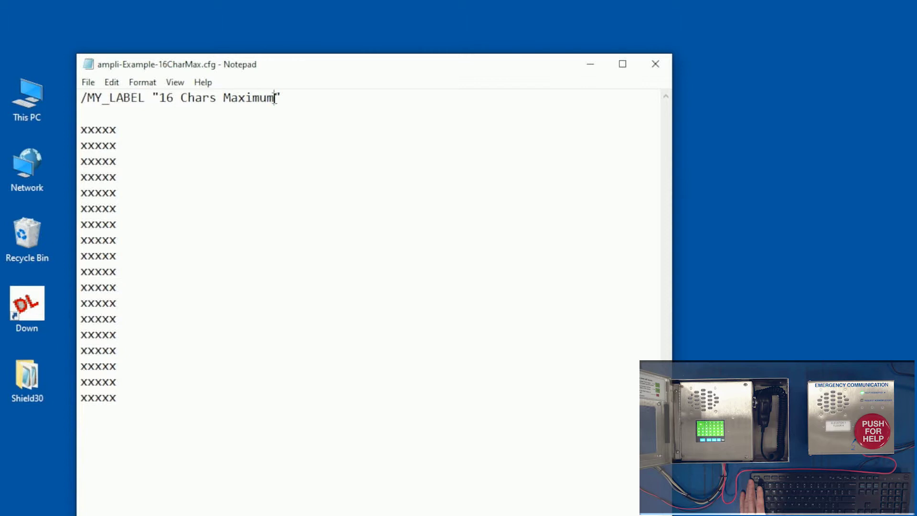
pyautogui.moveTo(275, 98); pyautogui.dragTo(167, 100)
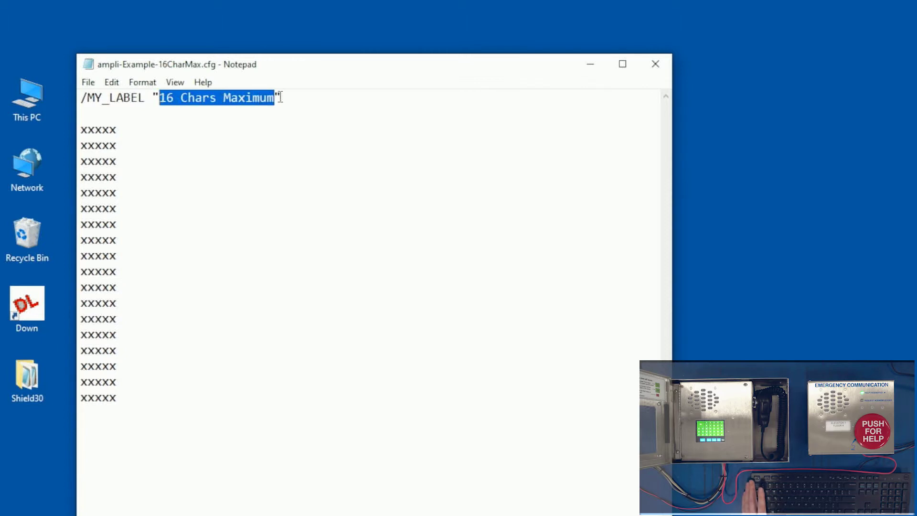
pyautogui.moveTo(90, 135); pyautogui.dragTo(116, 384)
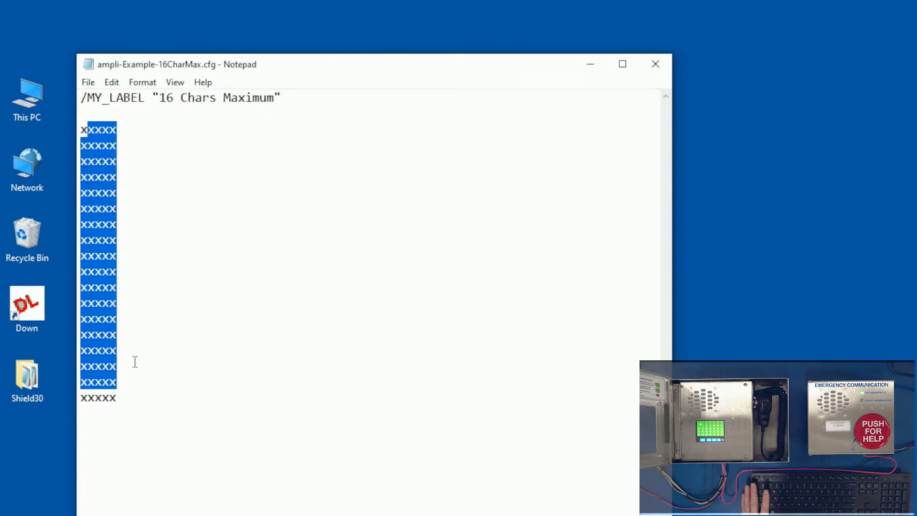
pyautogui.click(355, 247)
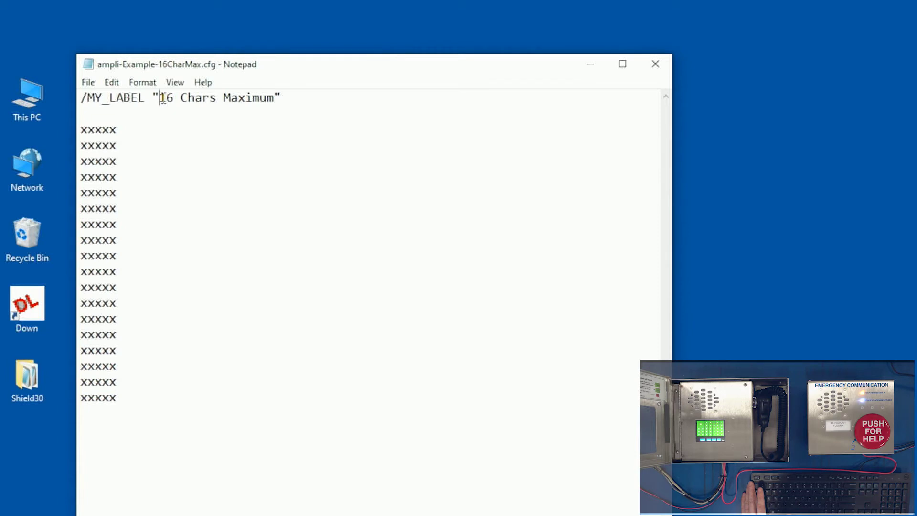
pyautogui.moveTo(162, 99); pyautogui.dragTo(241, 99)
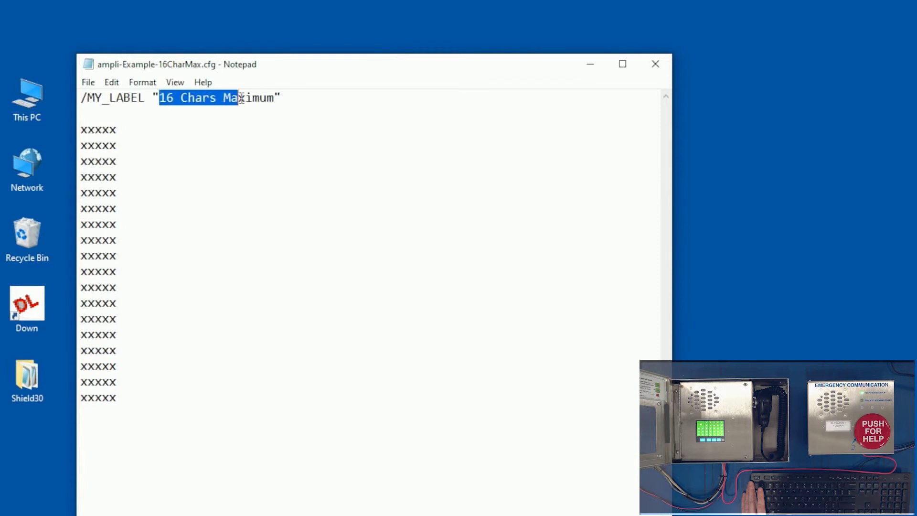
pyautogui.click(658, 70)
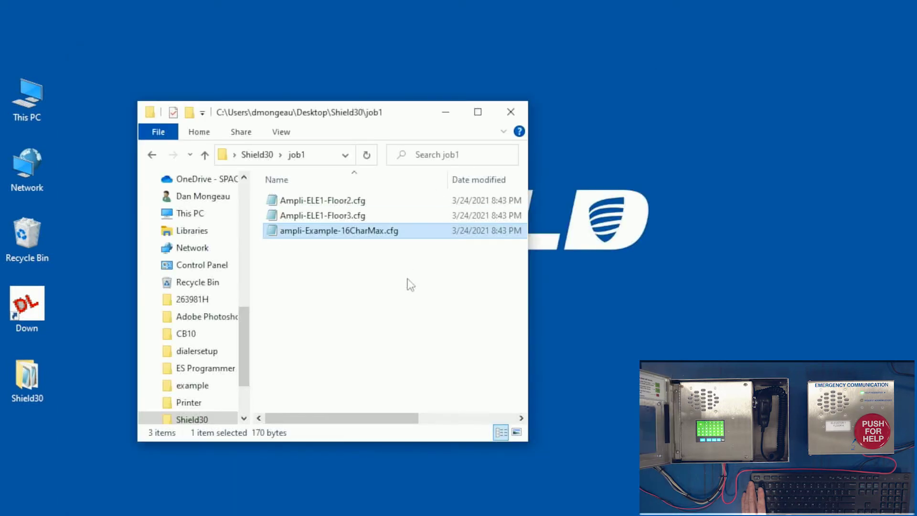
# - Launch the Download Program and confirm its IP communication settings for 192.168.1.90
pyautogui.click(26, 308)
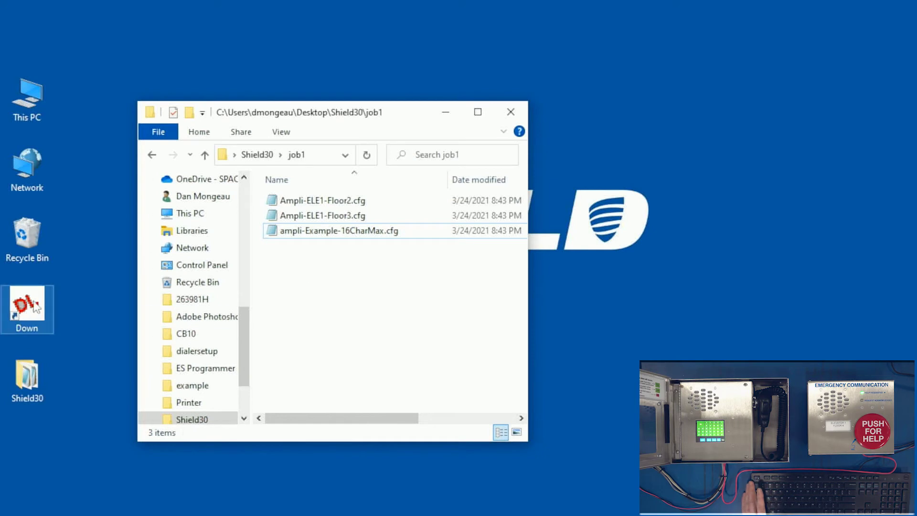
pyautogui.doubleClick(33, 302)
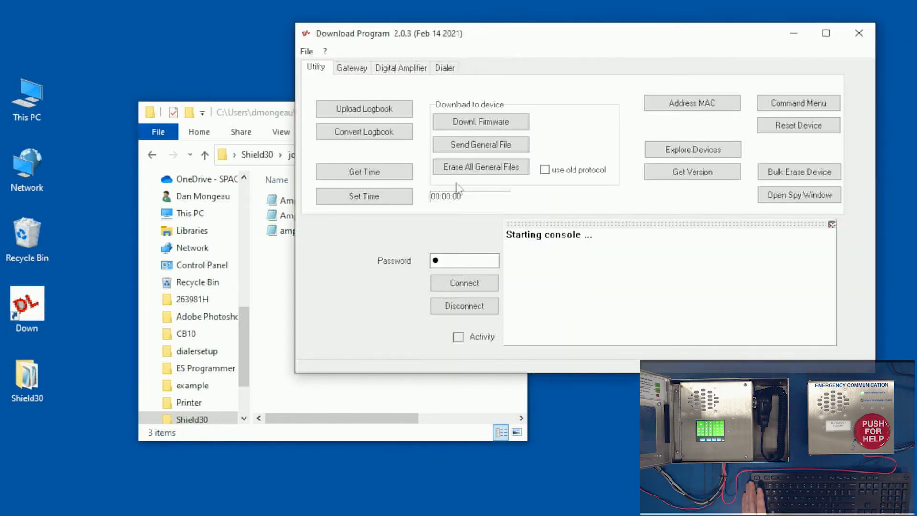
pyautogui.click(307, 51)
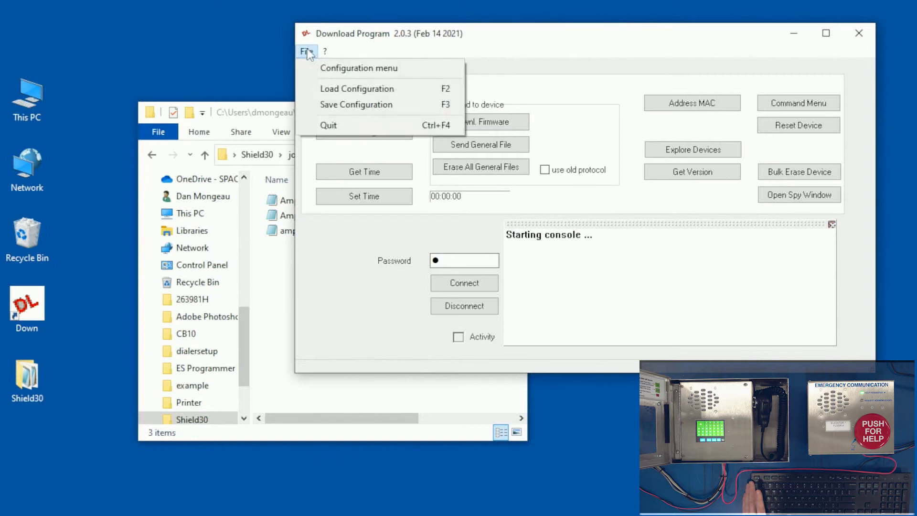
pyautogui.click(325, 71)
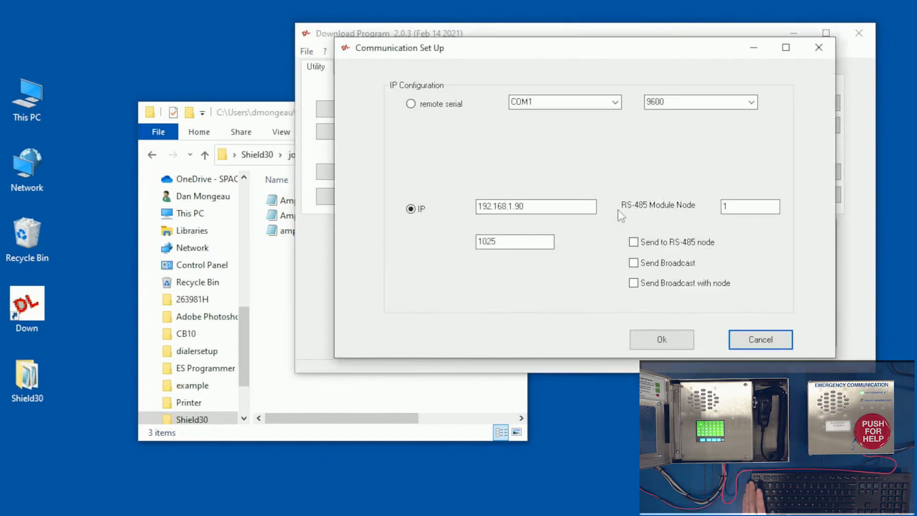
pyautogui.click(666, 340)
# - Enter the station password, connect, and bring up the DevicesF device window
pyautogui.click(434, 260)
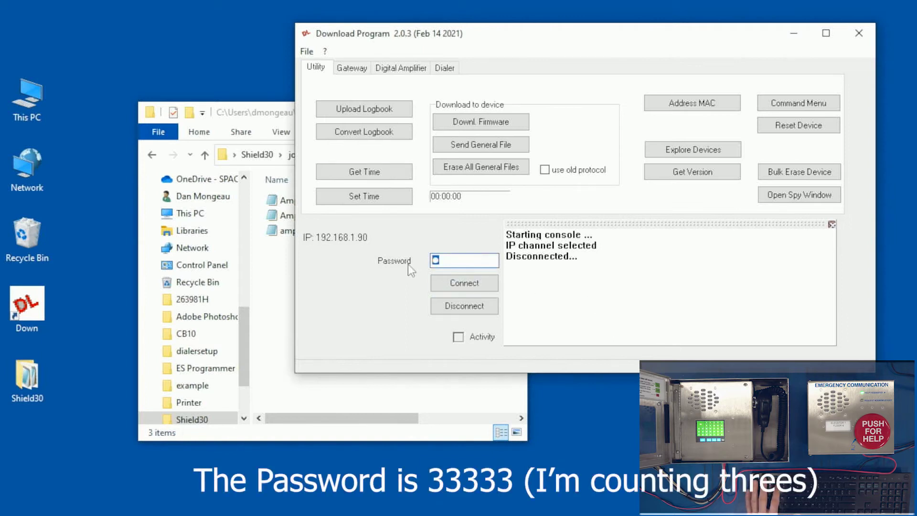
pyautogui.write('3333')
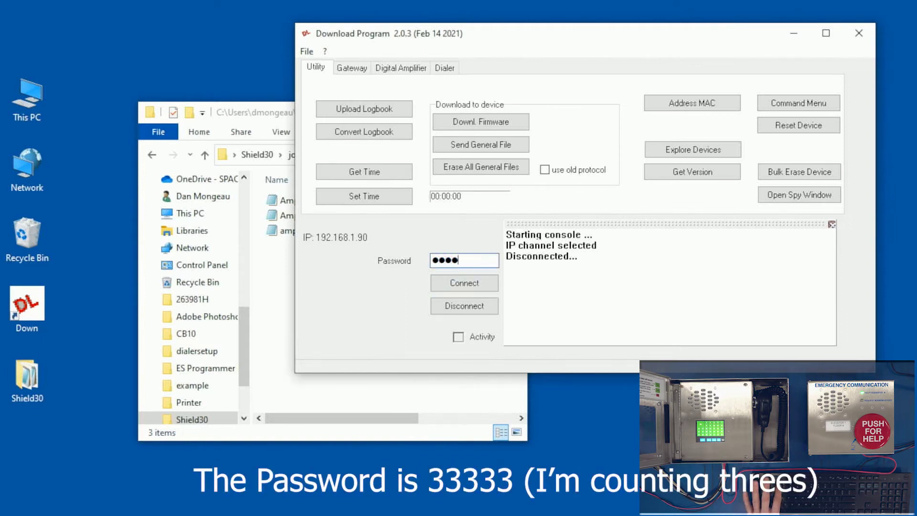
pyautogui.write('3')
pyautogui.click(464, 283)
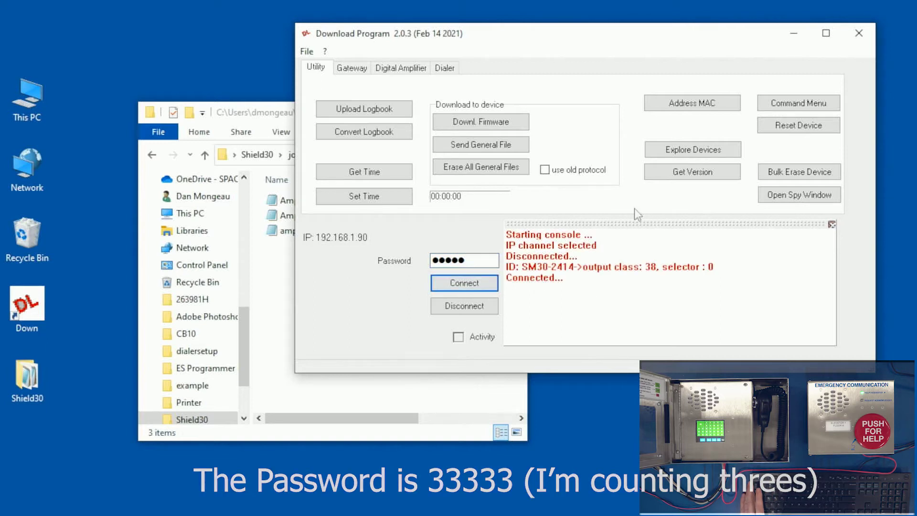
pyautogui.click(693, 150)
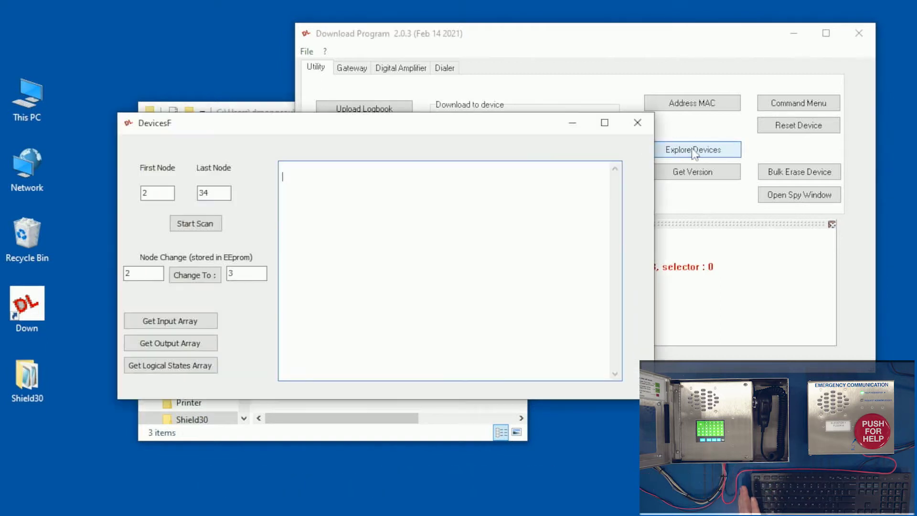
# - Scan nodes 2–34, listing Area Station nodes 4–19 and node 34 RLM Supervisory
pyautogui.click(210, 225)
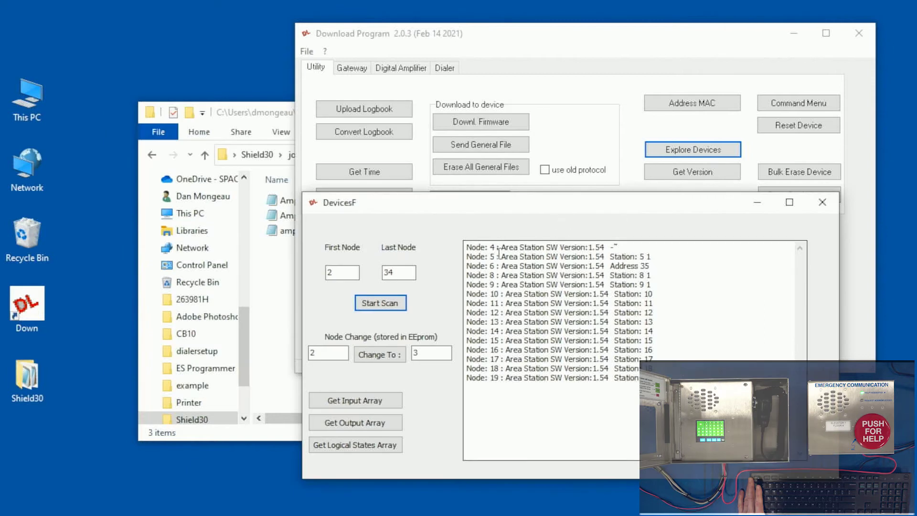
pyautogui.click(572, 96)
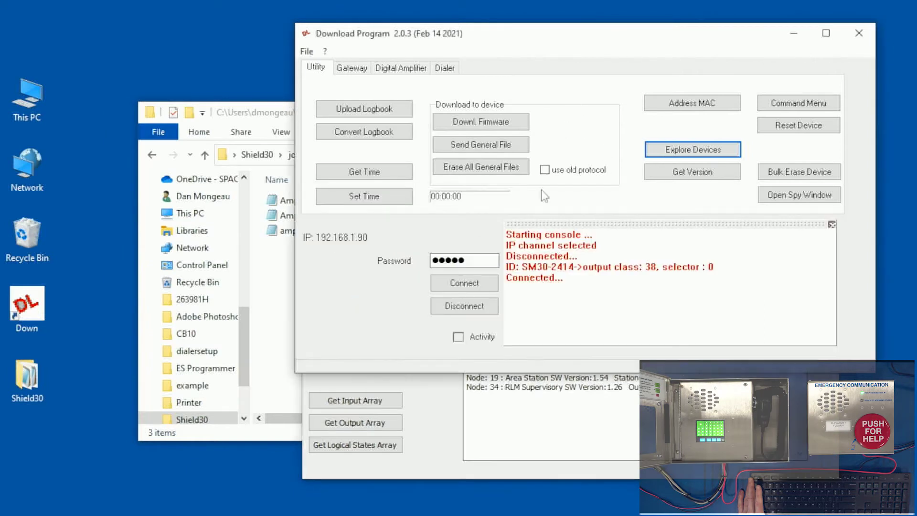
# - Disconnect, direct communication to RS-485 node 4 in the configuration, and reconnect
pyautogui.click(481, 313)
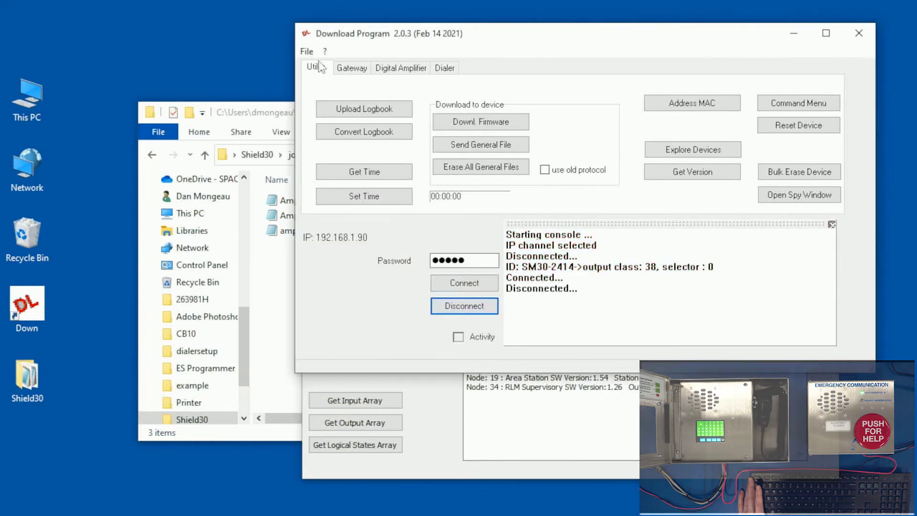
pyautogui.click(306, 50)
pyautogui.click(358, 67)
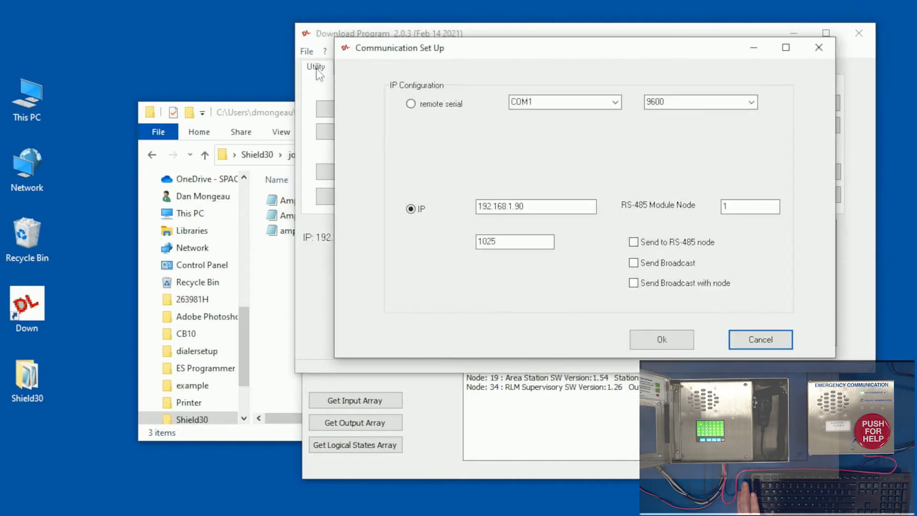
pyautogui.click(649, 244)
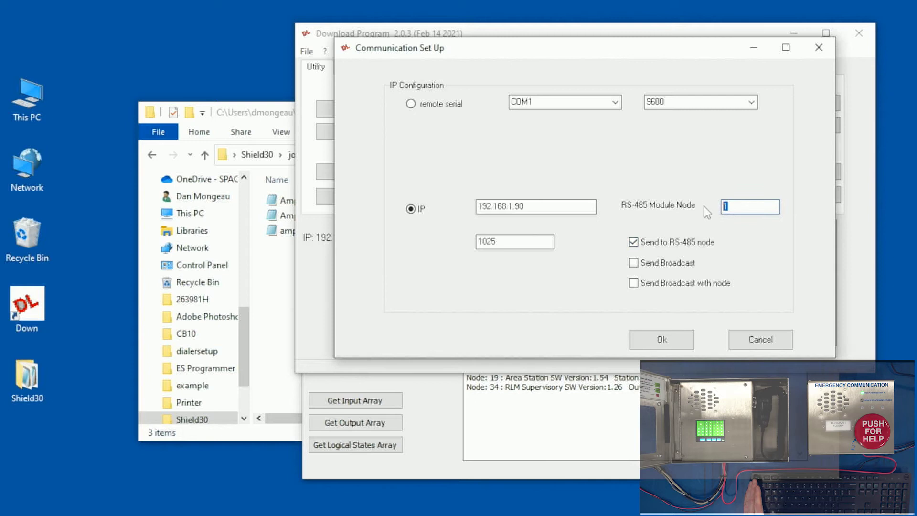
pyautogui.write('4')
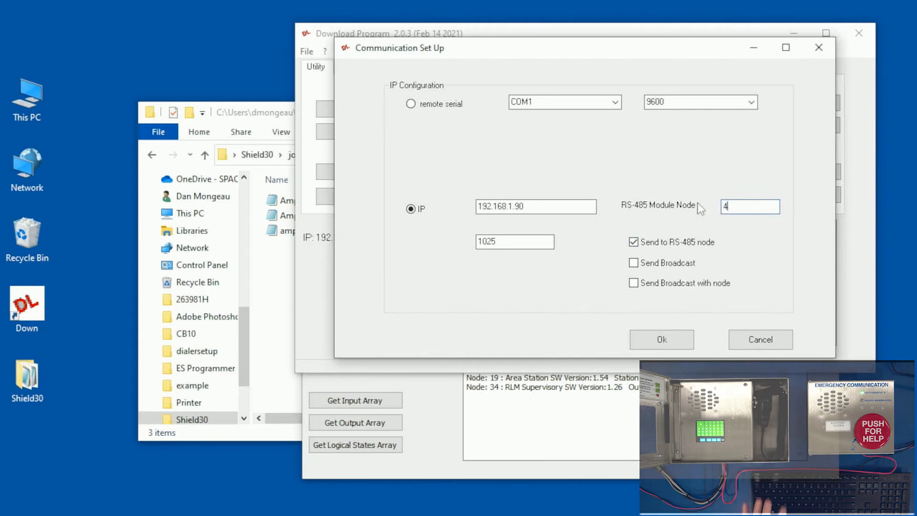
pyautogui.click(659, 340)
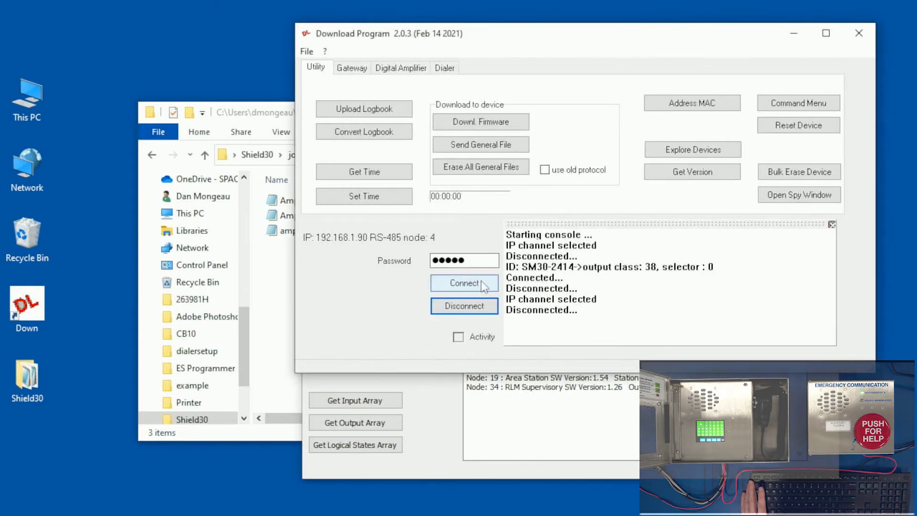
pyautogui.click(480, 284)
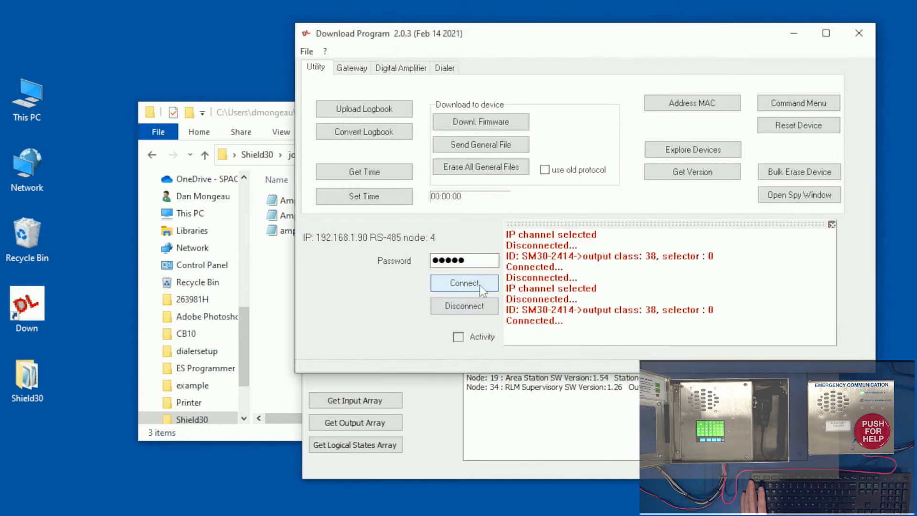
# - Choose job1\ampli-Example-16CharMax.cfg as the general file to send
pyautogui.click(516, 149)
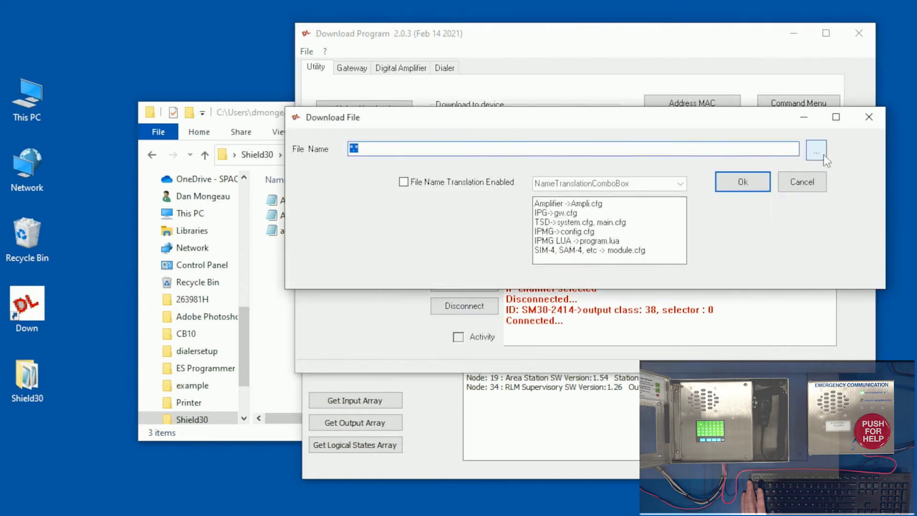
pyautogui.click(823, 153)
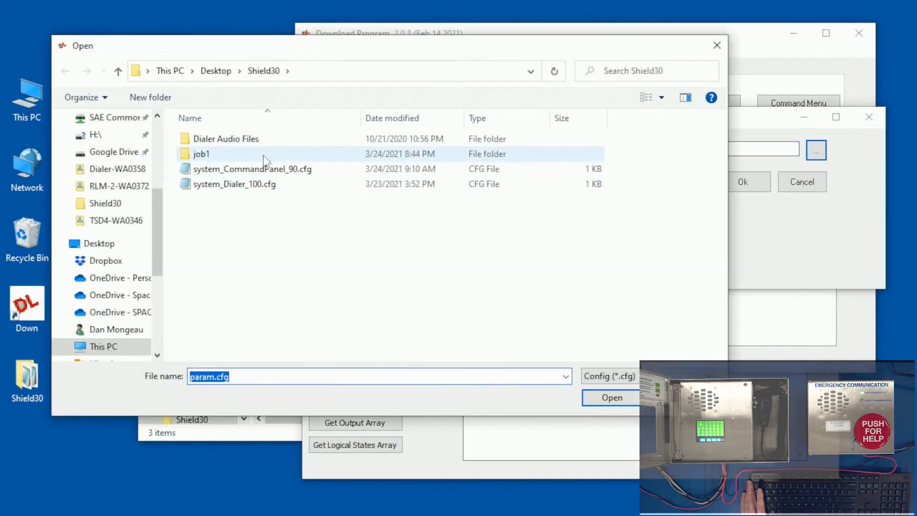
pyautogui.doubleClick(210, 155)
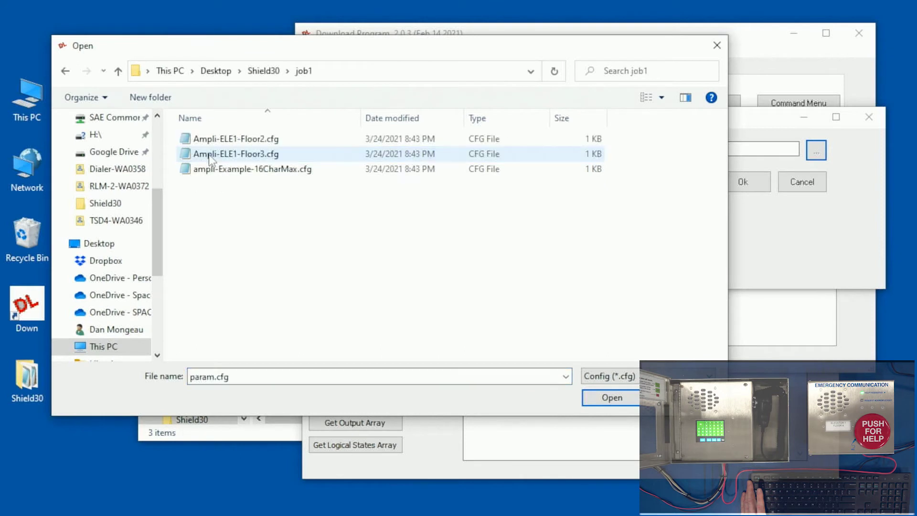
pyautogui.click(230, 172)
pyautogui.click(611, 398)
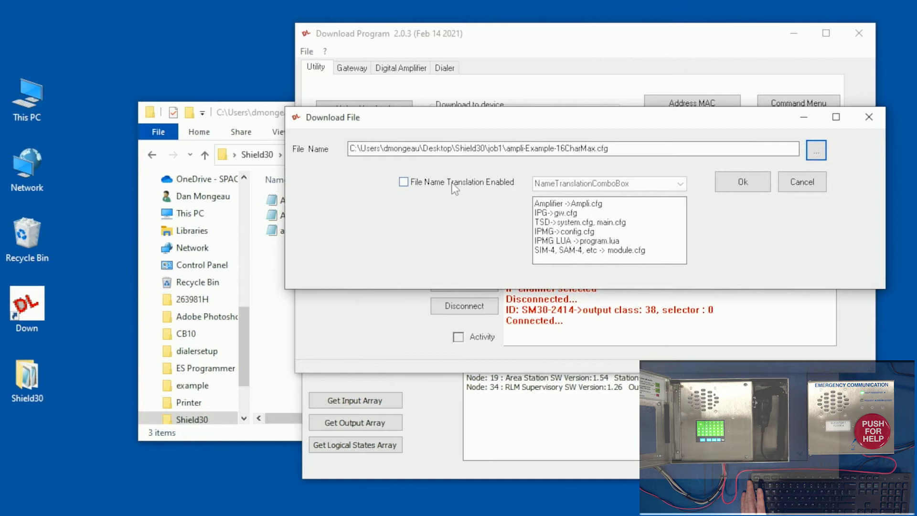
# - Translate the file name to Ampli.cfg, send it to node 4, and close the download windows
pyautogui.click(453, 184)
pyautogui.click(681, 183)
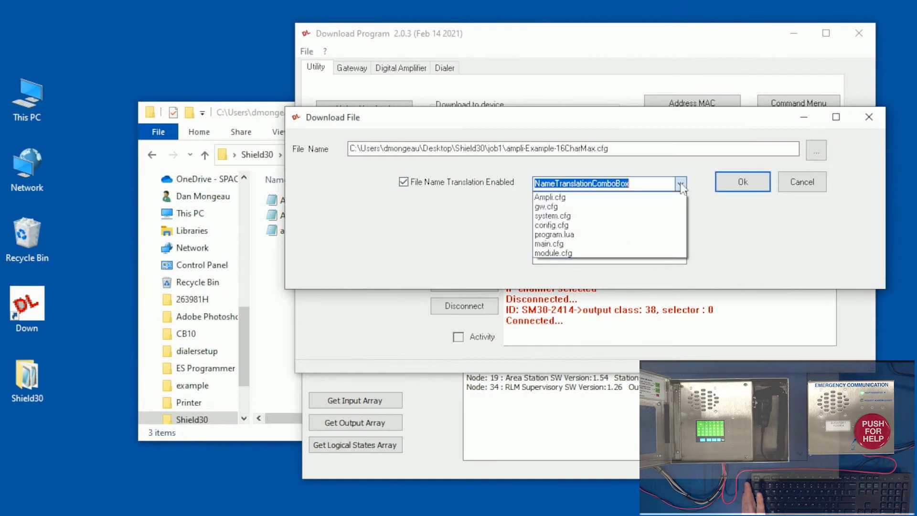
pyautogui.click(572, 198)
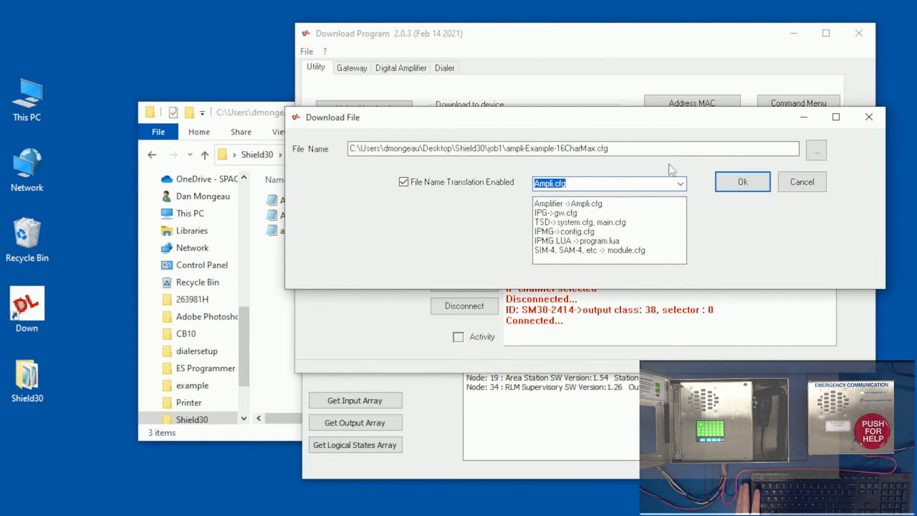
pyautogui.click(746, 182)
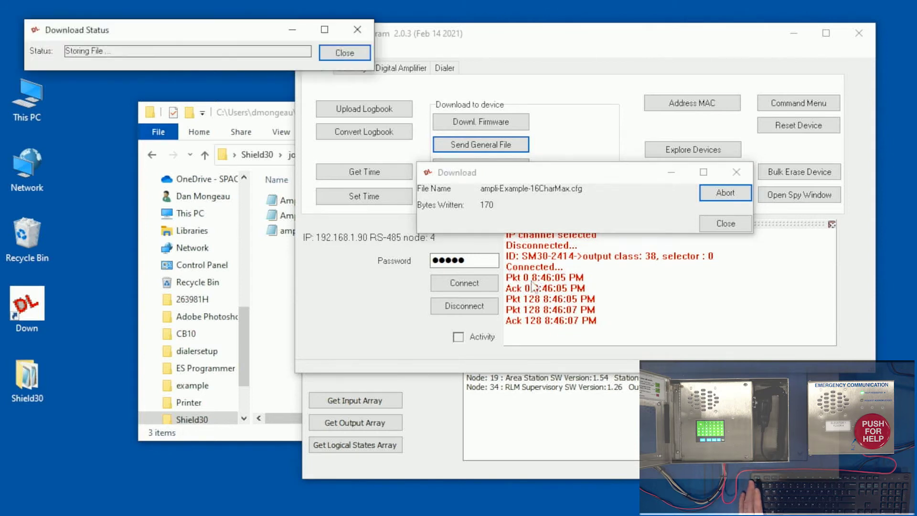
pyautogui.click(336, 56)
pyautogui.click(727, 223)
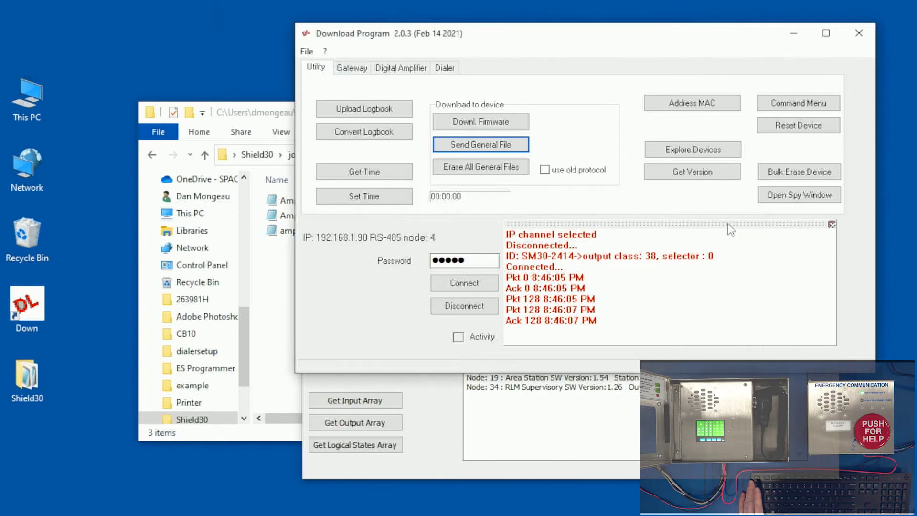
# - Reset node 4 and rescan until it reports the label '16 Chars Maximum'
pyautogui.click(797, 126)
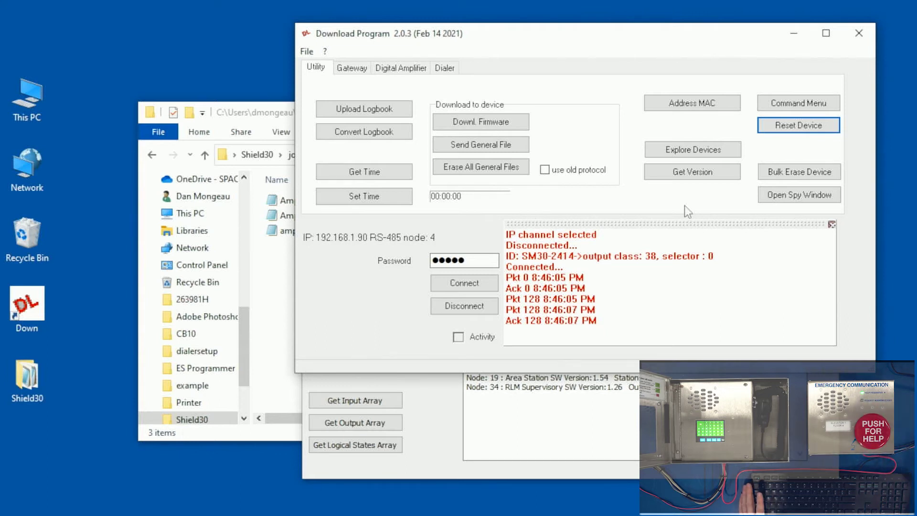
pyautogui.click(502, 423)
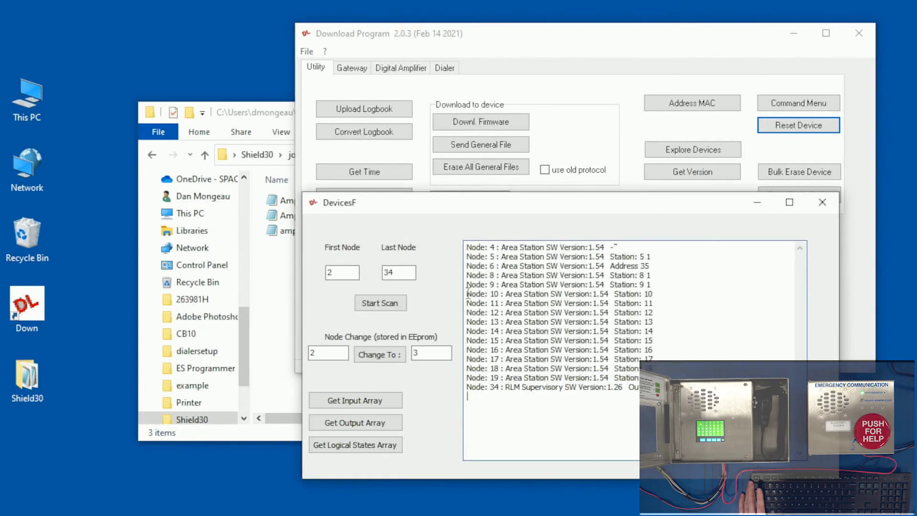
pyautogui.click(382, 306)
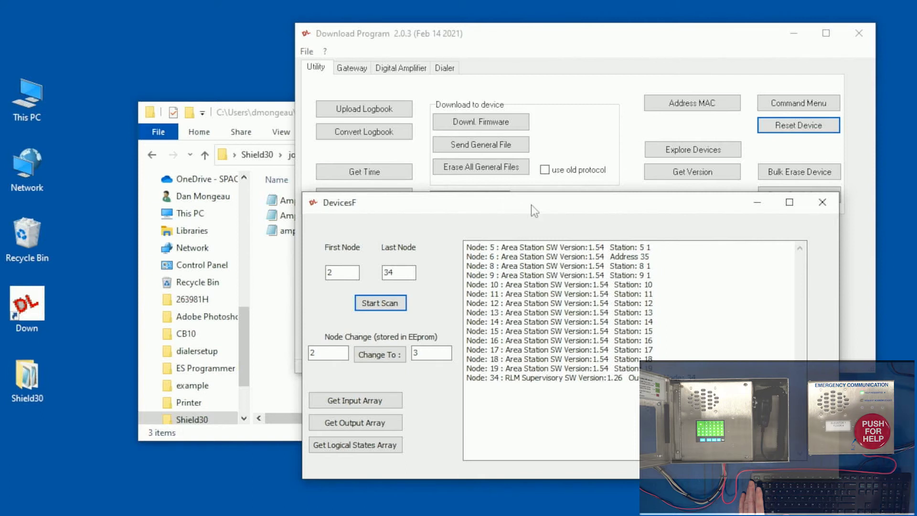
pyautogui.click(378, 307)
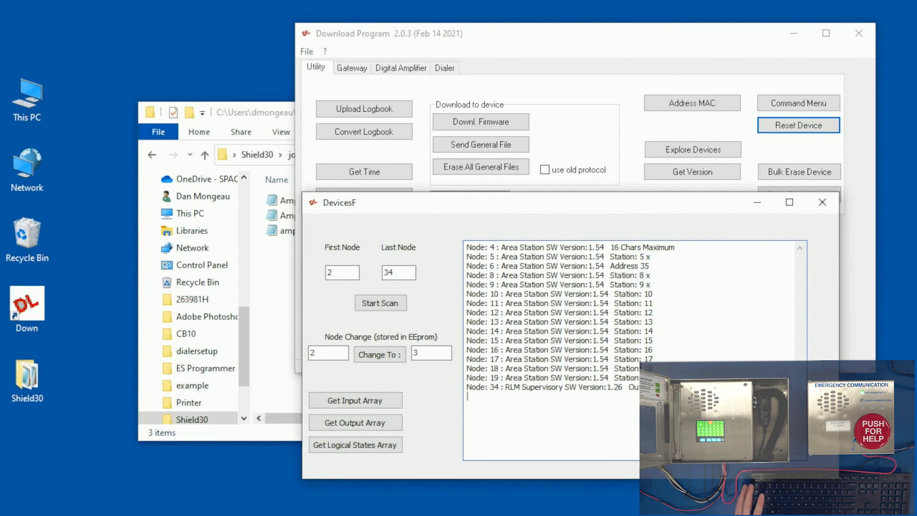
pyautogui.click(270, 120)
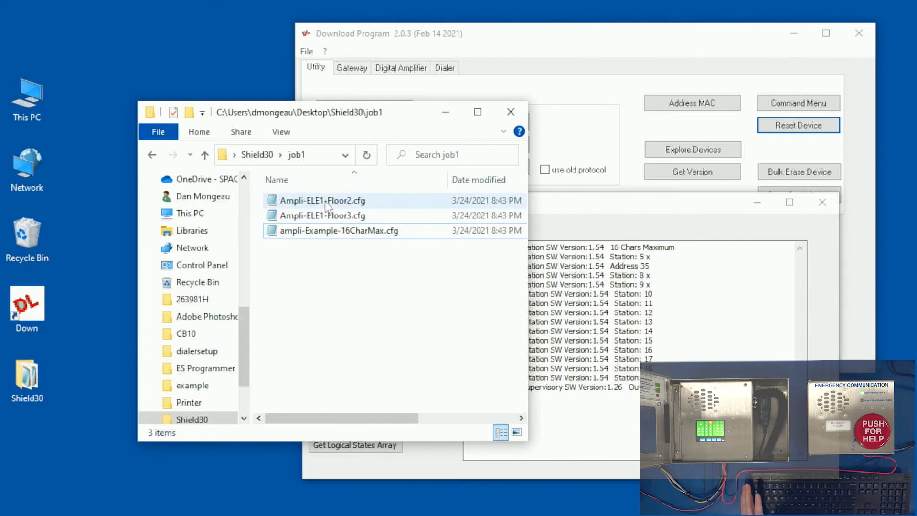
# - Delete the Floor3 and 16CharMax cfg files and check Ampli-ELE1-Floor2.cfg's label in Notepad
pyautogui.click(320, 217)
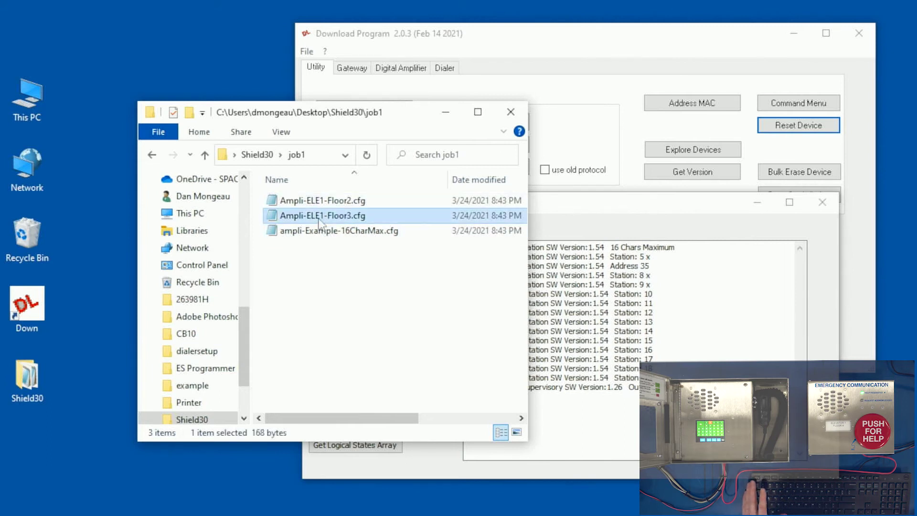
pyautogui.press('Delete')
pyautogui.press('Delete')
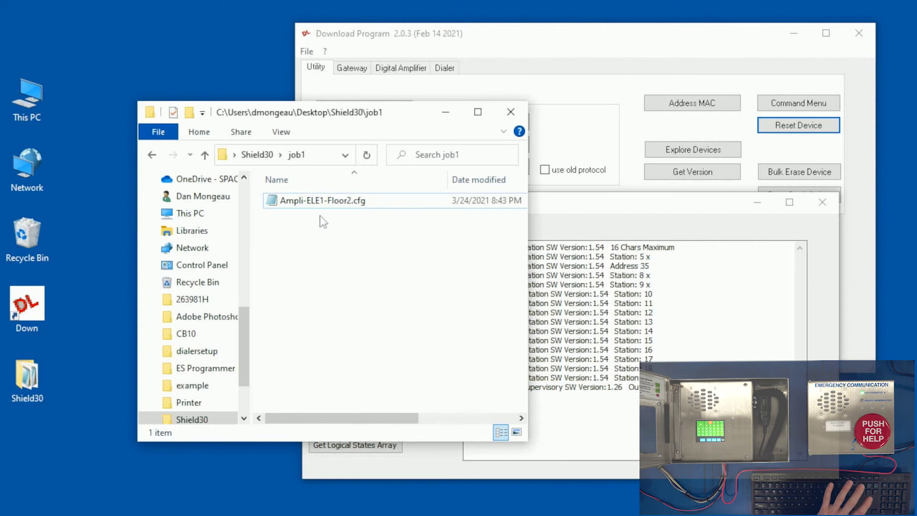
pyautogui.click(322, 204)
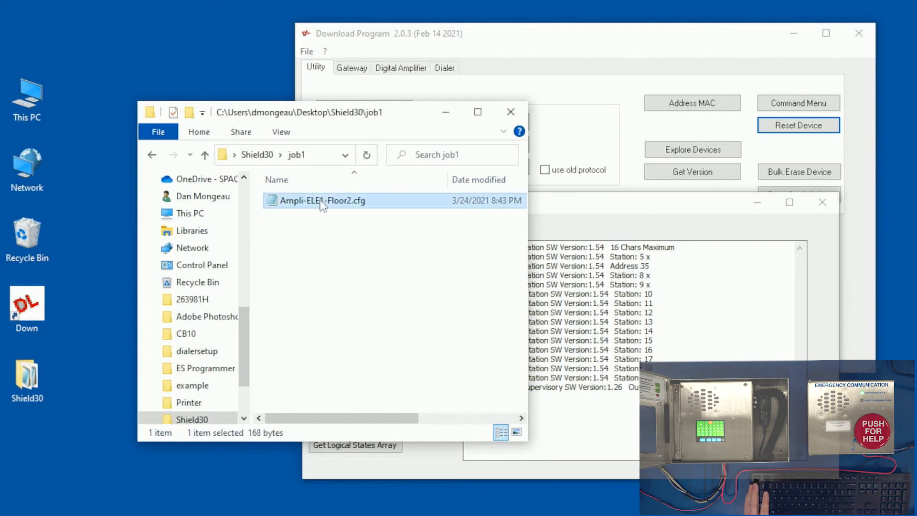
pyautogui.click(308, 226)
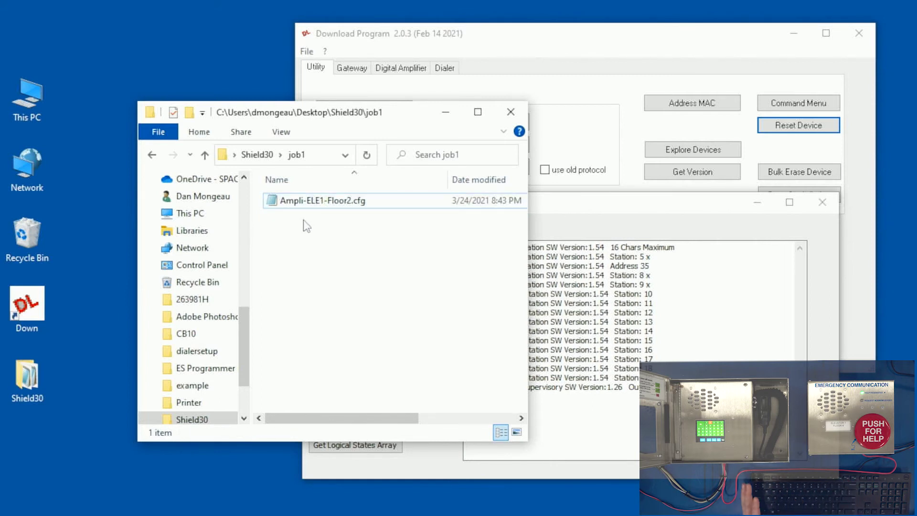
pyautogui.doubleClick(337, 202)
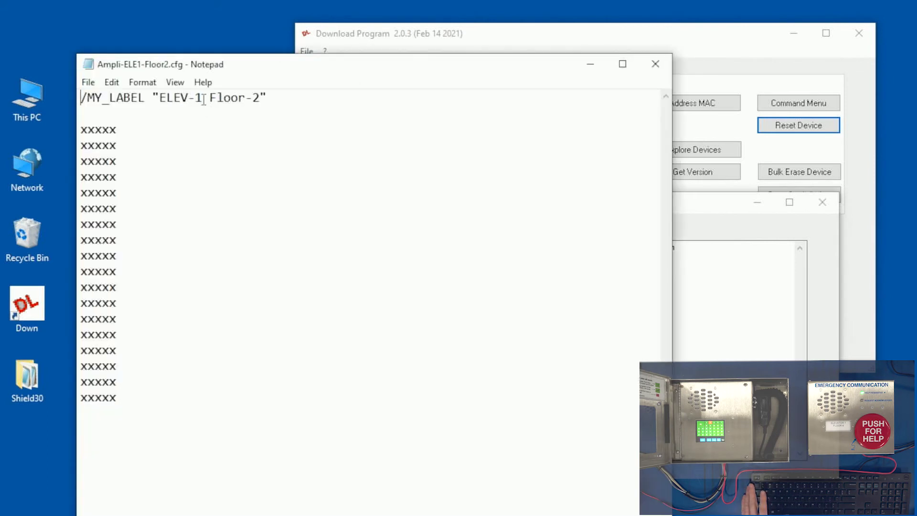
pyautogui.click(657, 64)
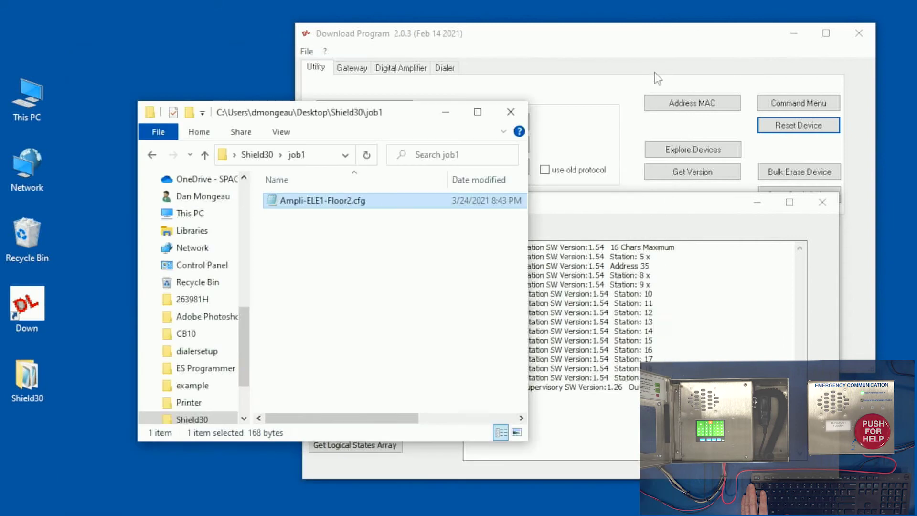
# - Paste three copies of Ampli-ELE1-Floor2.cfg into job1
pyautogui.rightClick(337, 201)
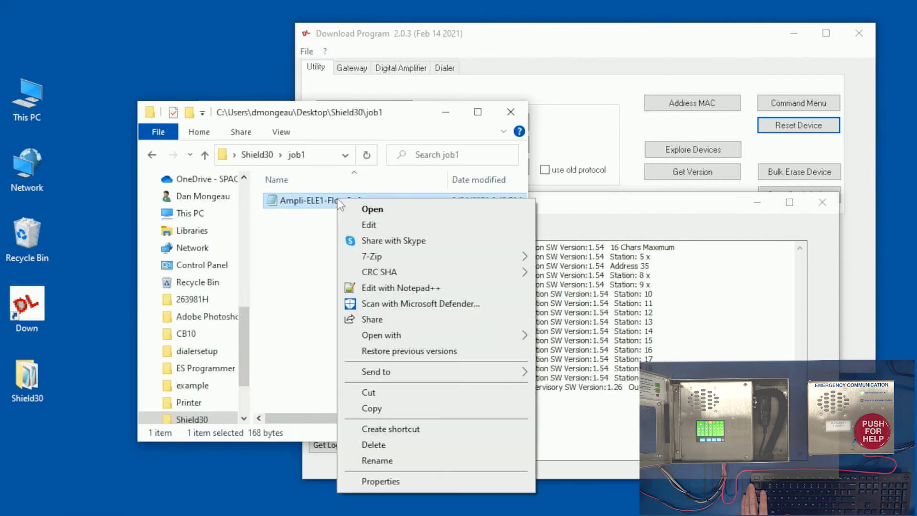
pyautogui.click(412, 409)
pyautogui.rightClick(312, 239)
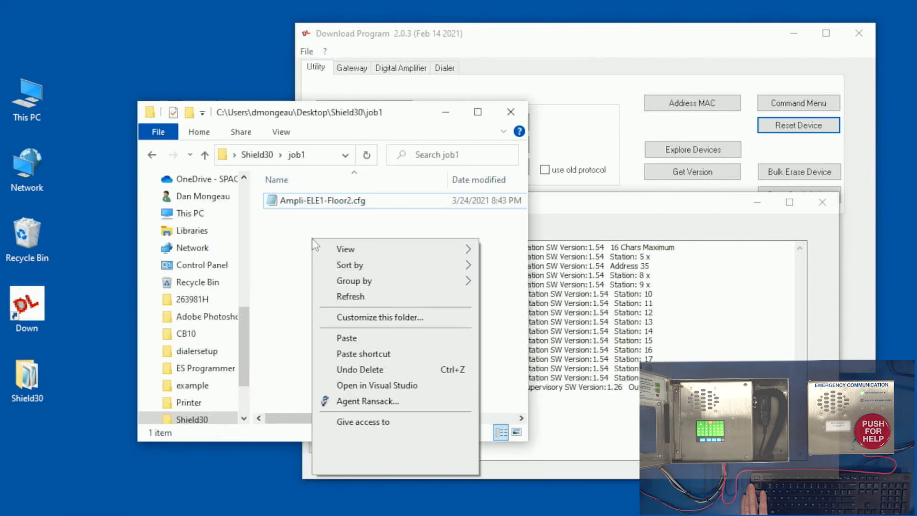
pyautogui.click(375, 341)
pyautogui.click(338, 244)
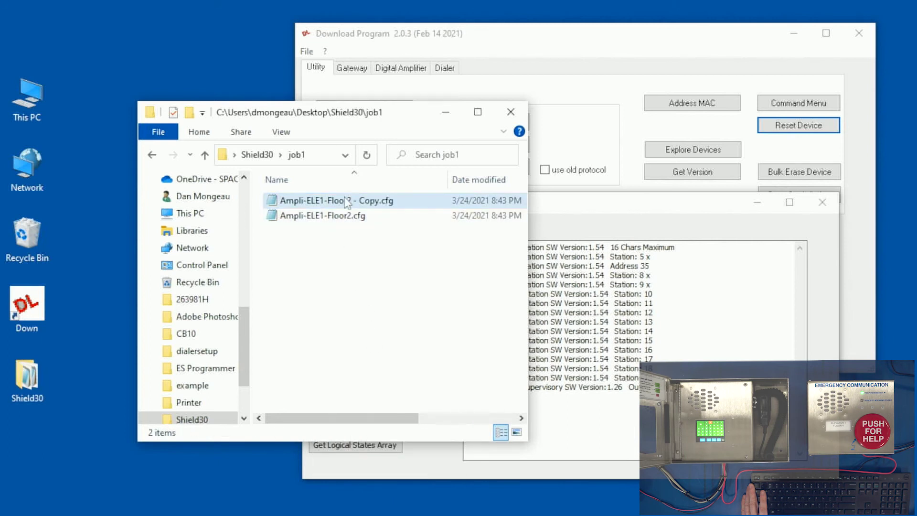
pyautogui.click(347, 205)
pyautogui.click(347, 217)
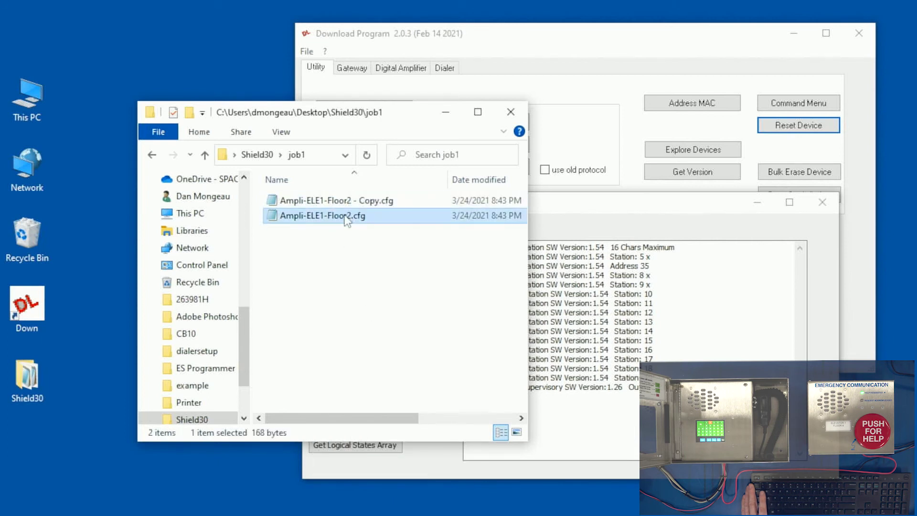
pyautogui.hotkey('ctrl', 'v')
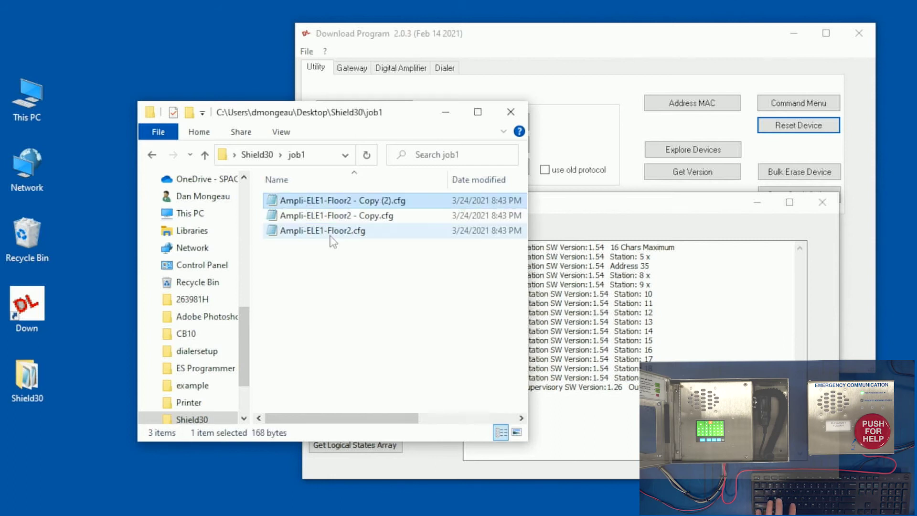
pyautogui.click(324, 267)
pyautogui.hotkey('ctrl', 'v')
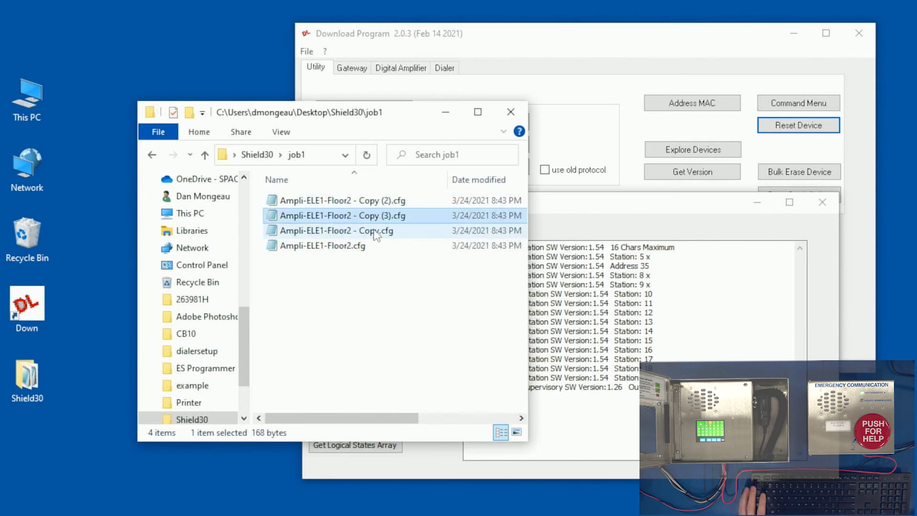
# - Rename the copies to Ampli-ELE1-Floor3.cfg, Ampli-ELE1-Floor4.cfg and Ampli-ELE1-Floor5.cfg
pyautogui.click(372, 201)
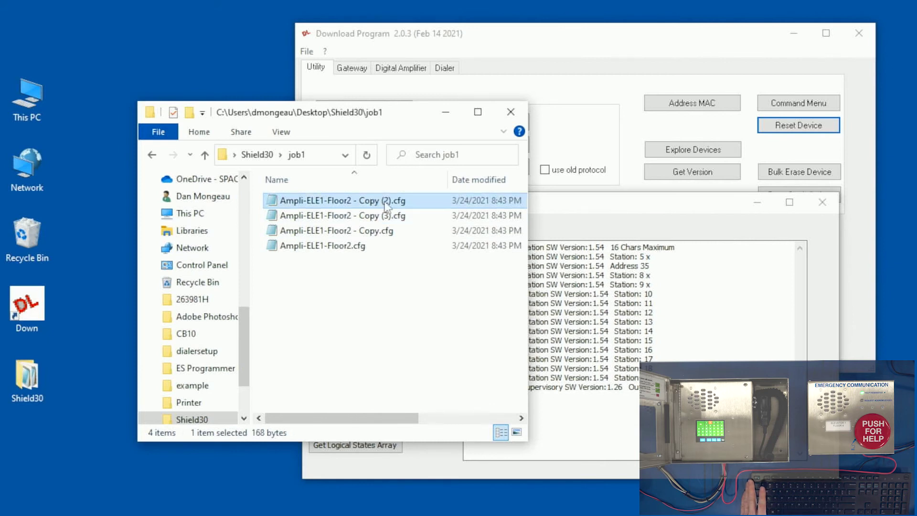
pyautogui.click(389, 200)
pyautogui.click(391, 199)
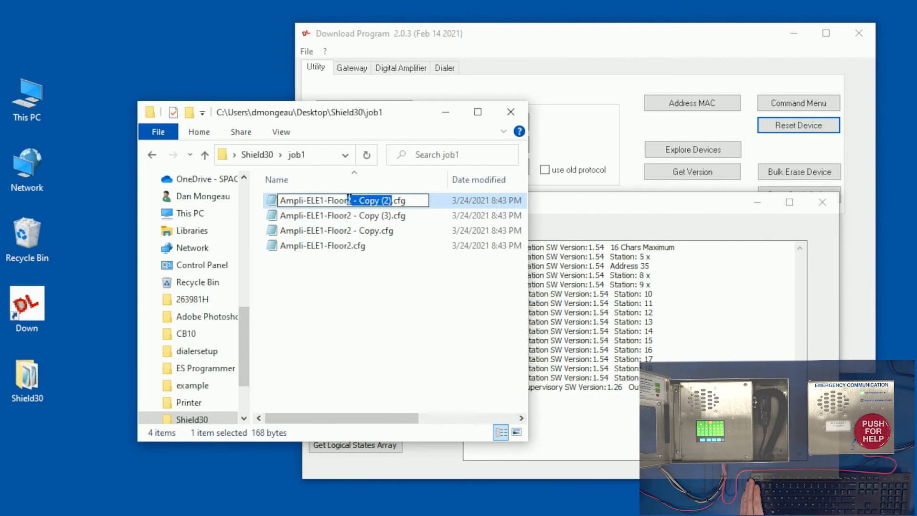
pyautogui.write('3')
pyautogui.click(380, 267)
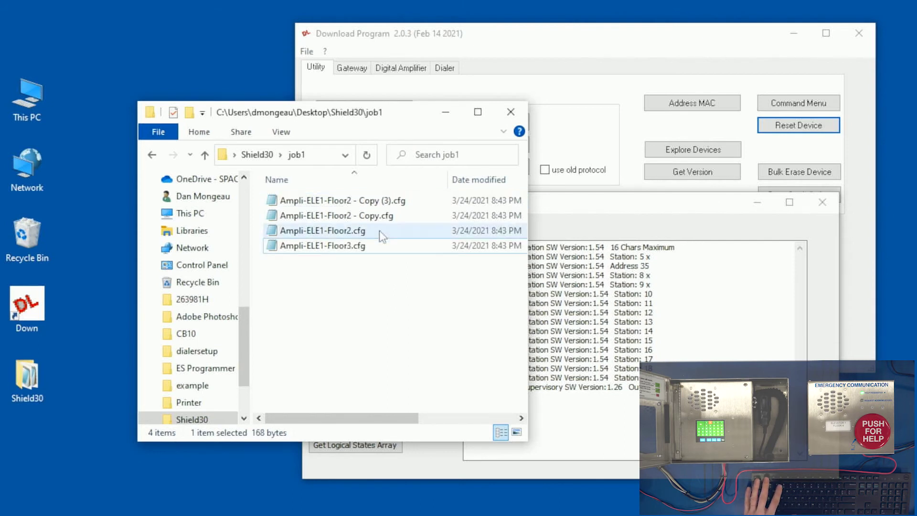
pyautogui.click(373, 204)
pyautogui.click(392, 203)
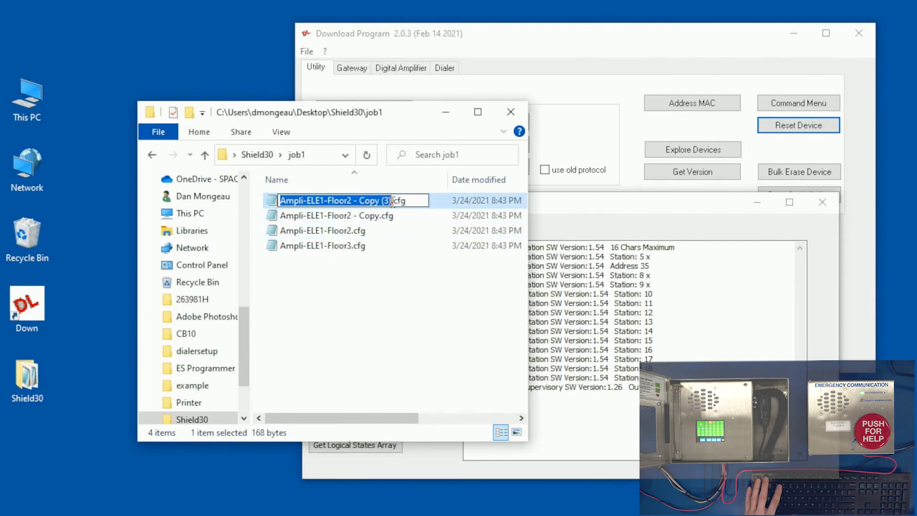
pyautogui.doubleClick(386, 201)
pyautogui.write('4')
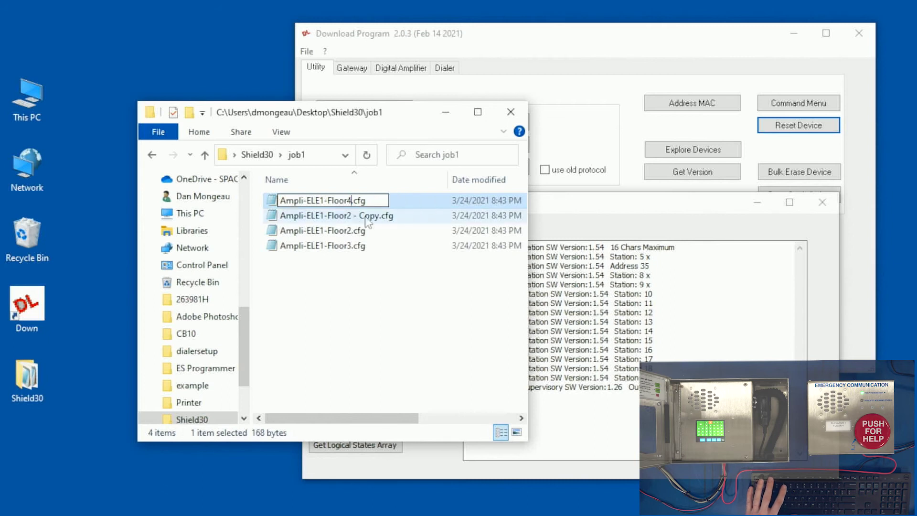
pyautogui.click(380, 233)
pyautogui.click(386, 202)
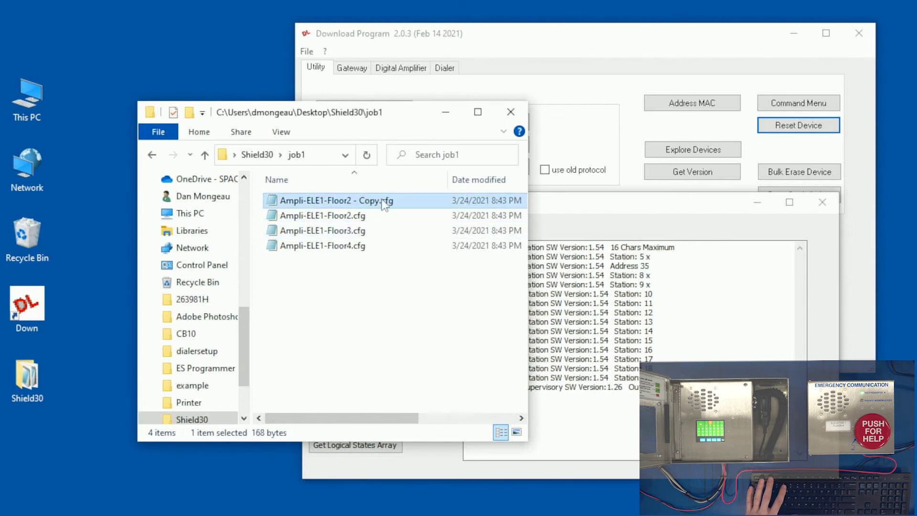
pyautogui.click(379, 202)
pyautogui.click(380, 201)
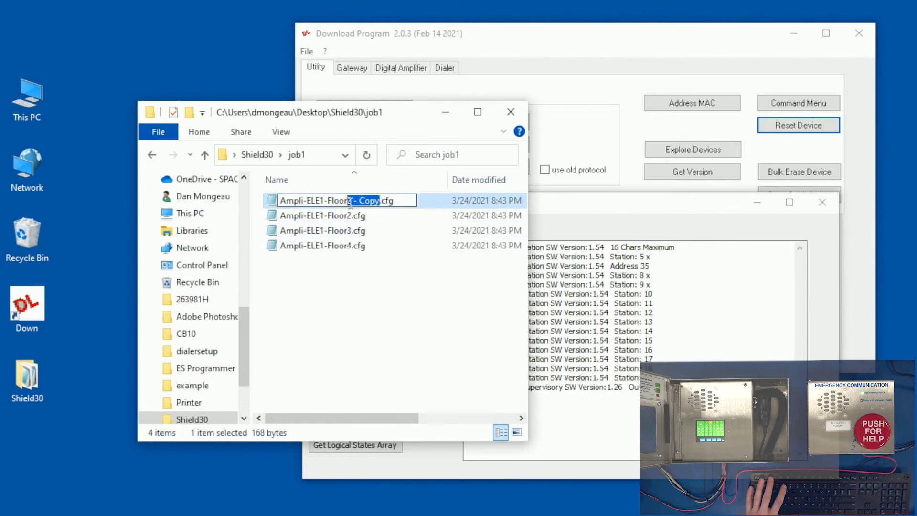
pyautogui.write('5')
pyautogui.press('Return')
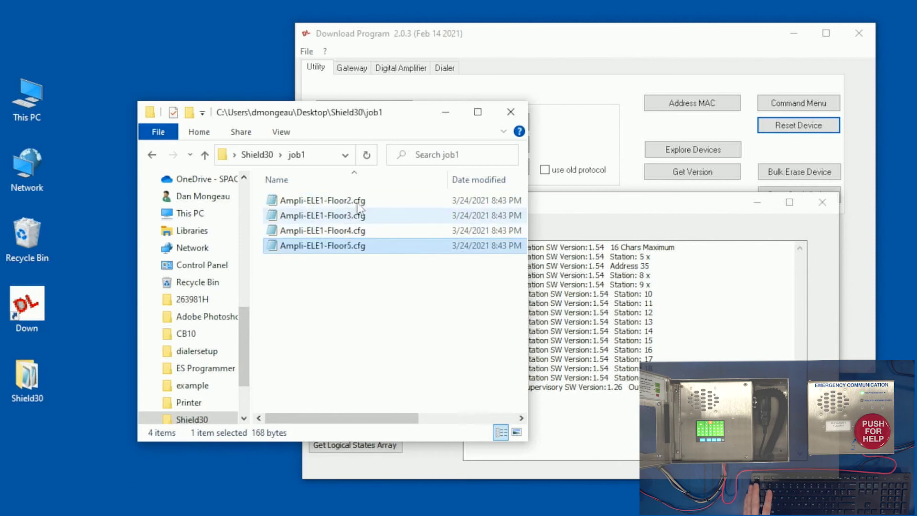
# - Relabel Ampli-ELE1-Floor3.cfg and Floor4.cfg as ELEV-1 Floor-3 and Floor-4 in Notepad and save
pyautogui.doubleClick(360, 215)
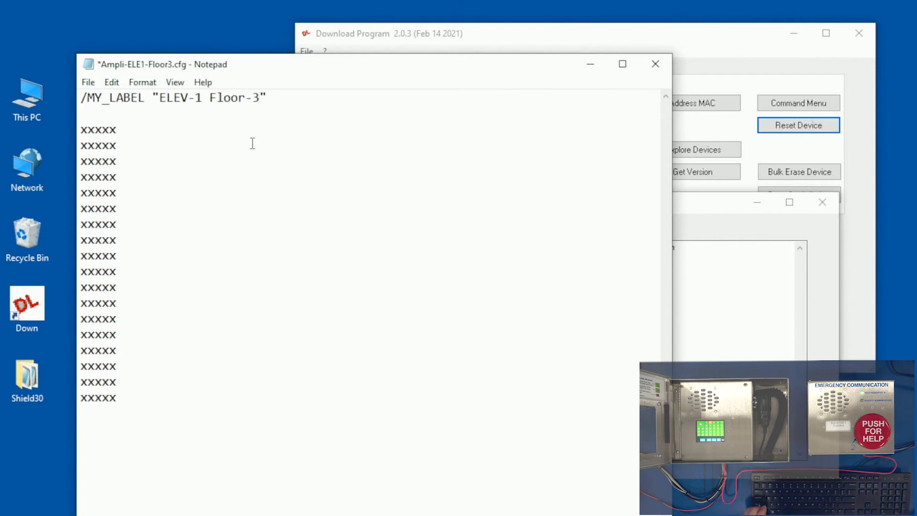
pyautogui.hotkey('ctrl', 's')
pyautogui.click(656, 63)
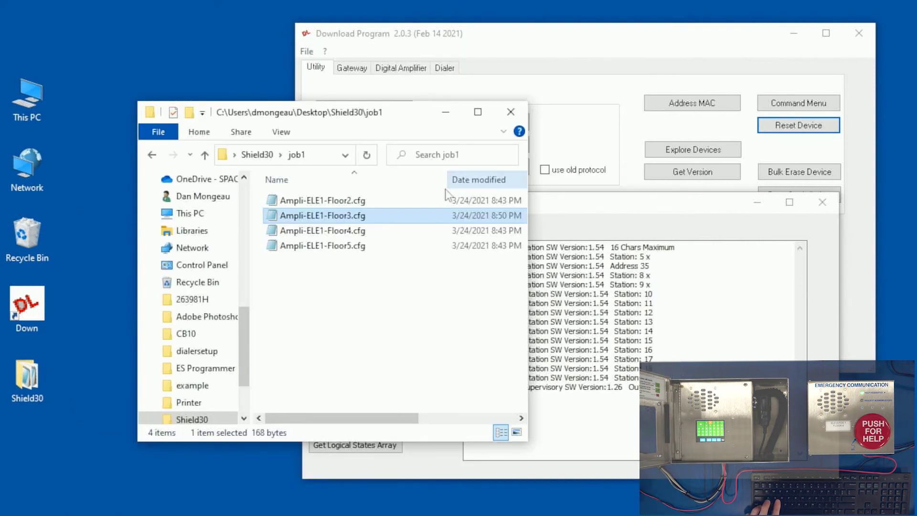
pyautogui.doubleClick(332, 229)
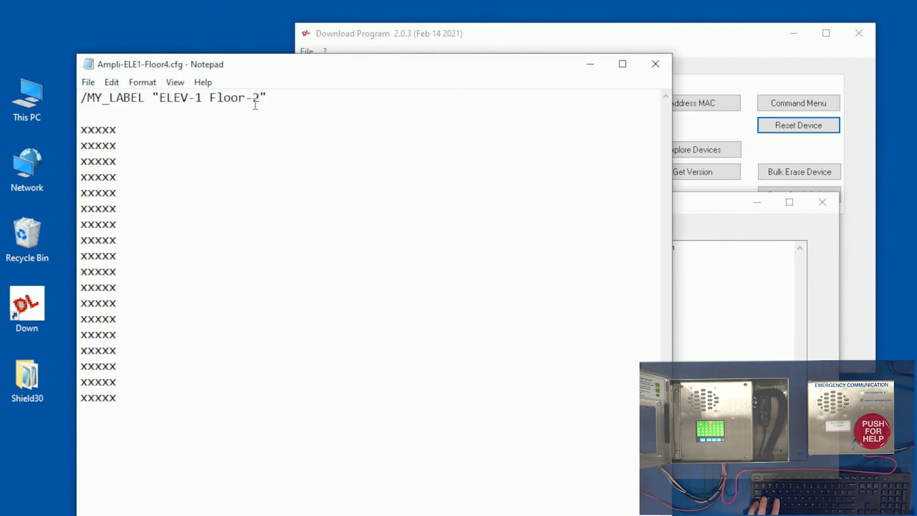
pyautogui.write('4')
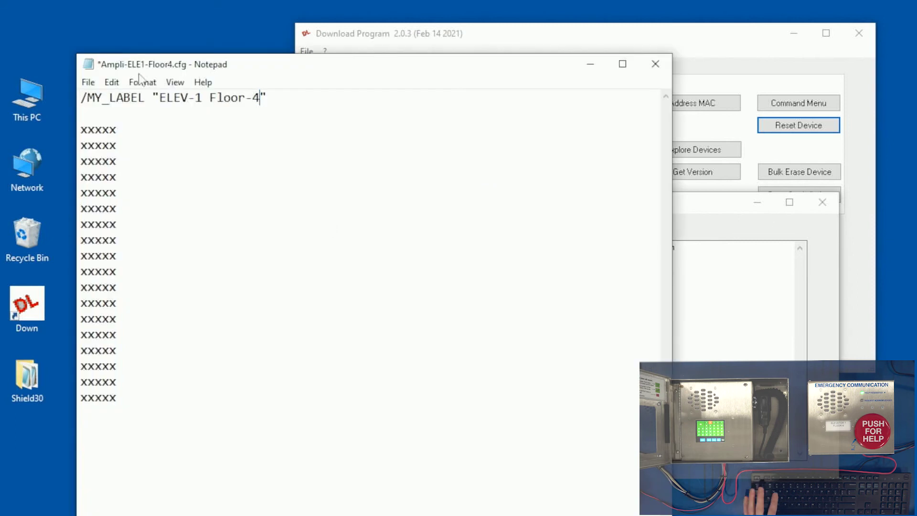
pyautogui.click(87, 82)
pyautogui.click(108, 143)
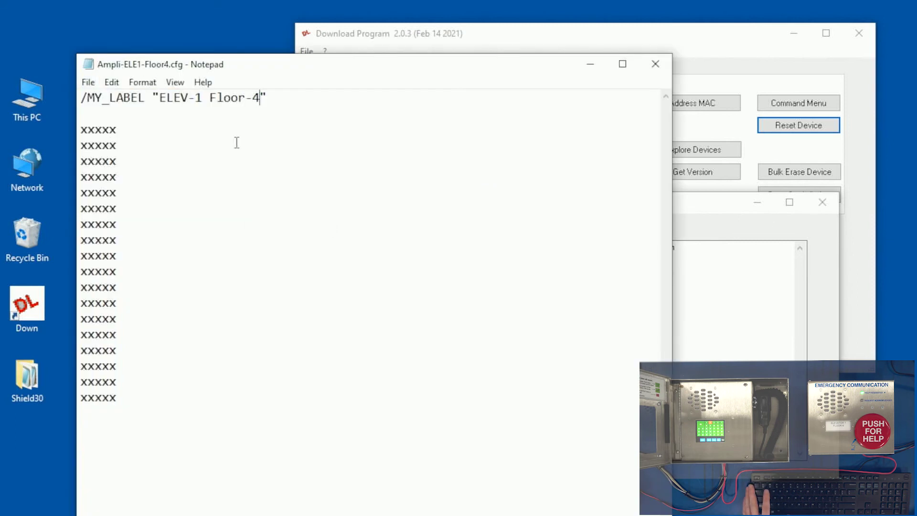
pyautogui.click(236, 145)
pyautogui.click(655, 65)
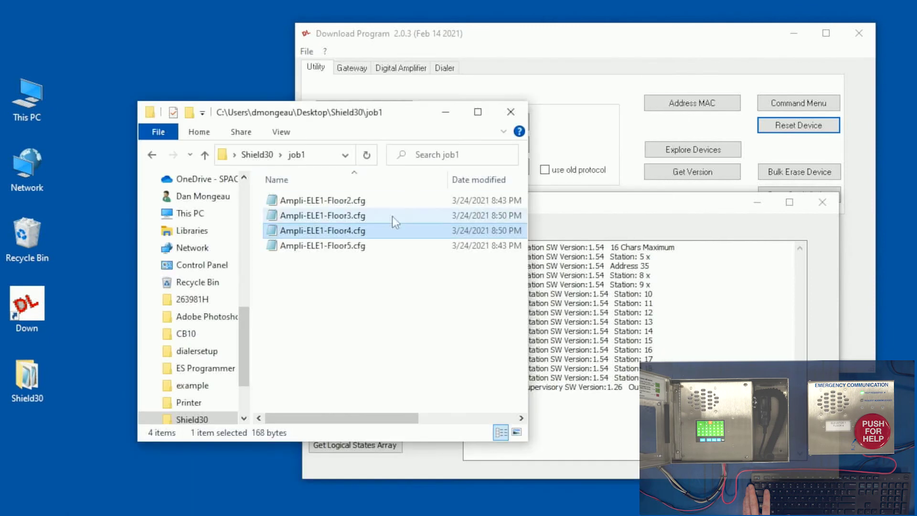
# - Change Ampli-ELE1-Floor5.cfg's /MY_LABEL to ELEV-1 Floor-5 and save it
pyautogui.doubleClick(340, 246)
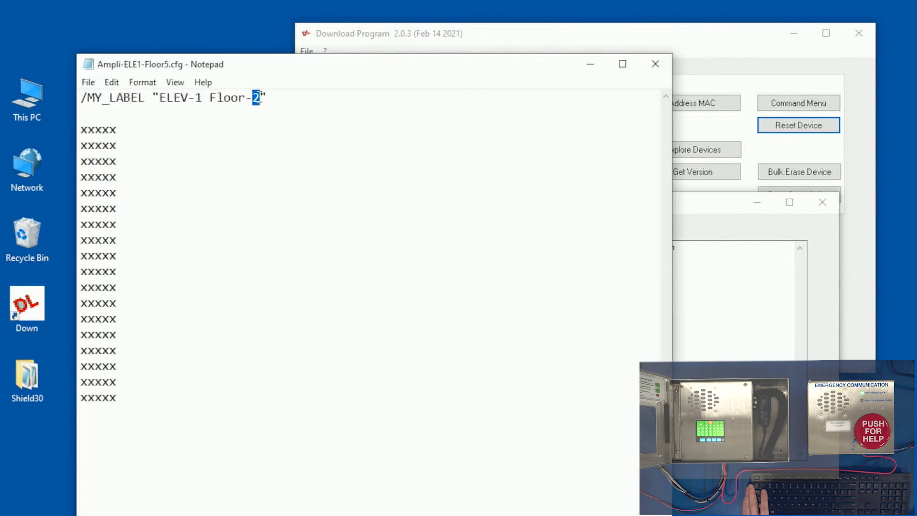
pyautogui.write('5')
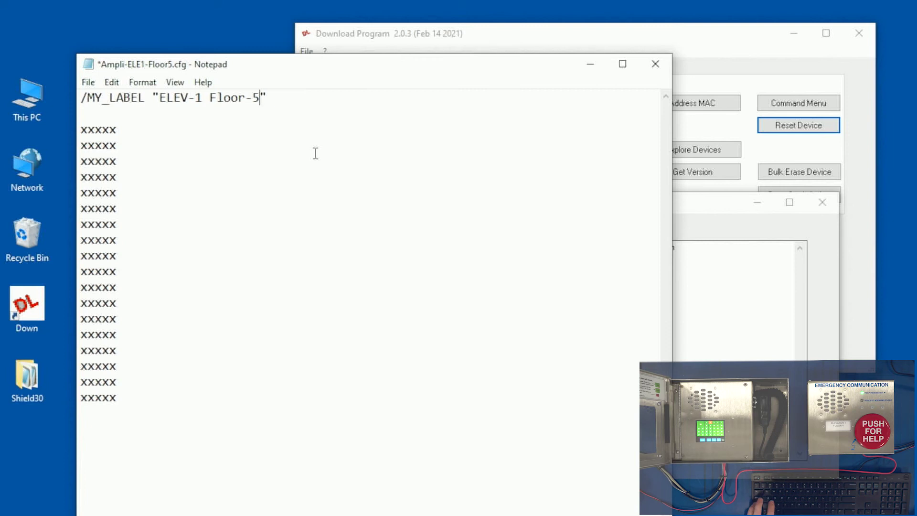
pyautogui.hotkey('ctrl', 's')
pyautogui.click(375, 149)
# - Close the Floor5 file and disconnect from RS-485 node 4
pyautogui.click(656, 64)
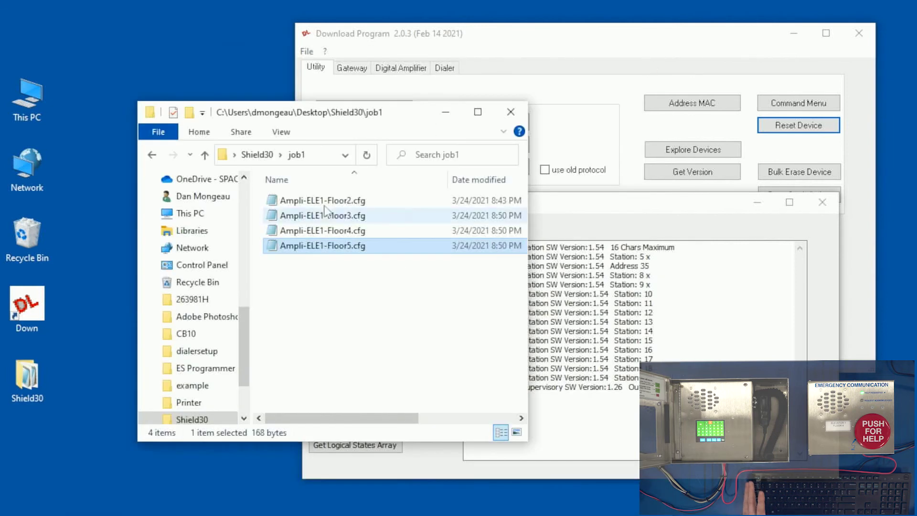
pyautogui.click(338, 288)
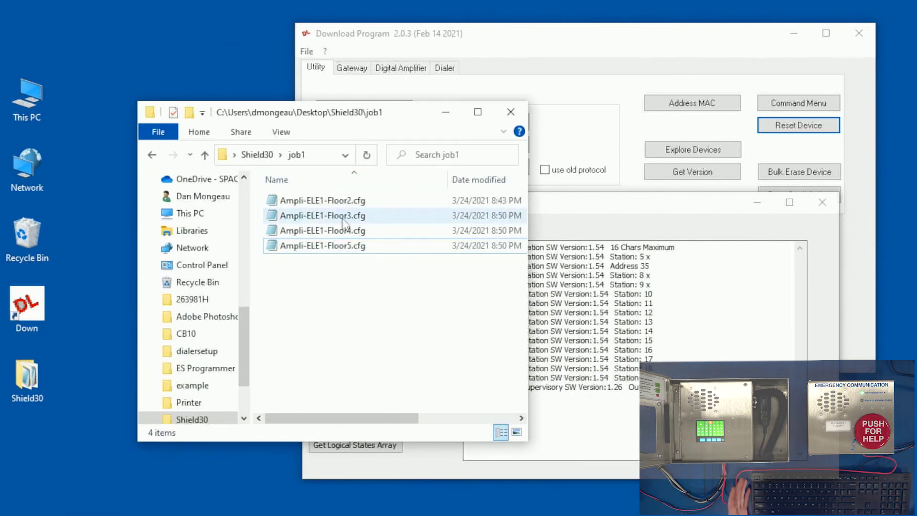
pyautogui.click(607, 100)
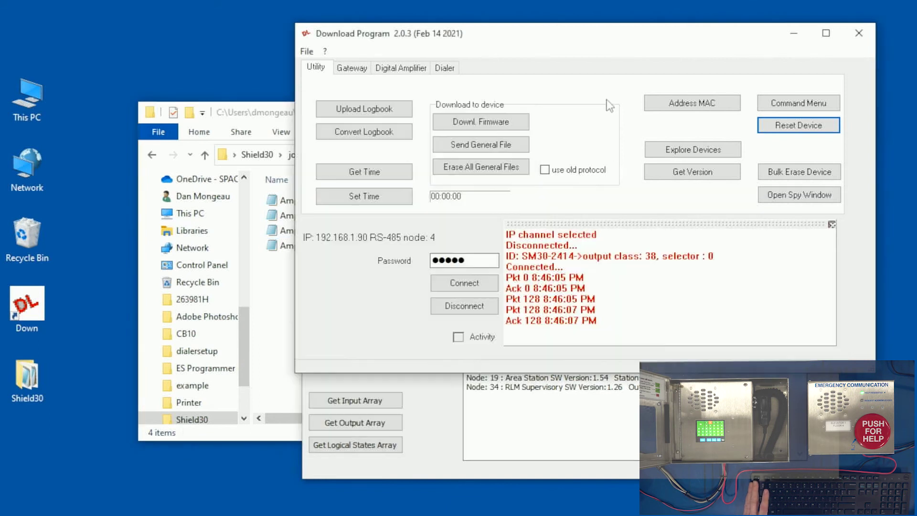
pyautogui.click(478, 301)
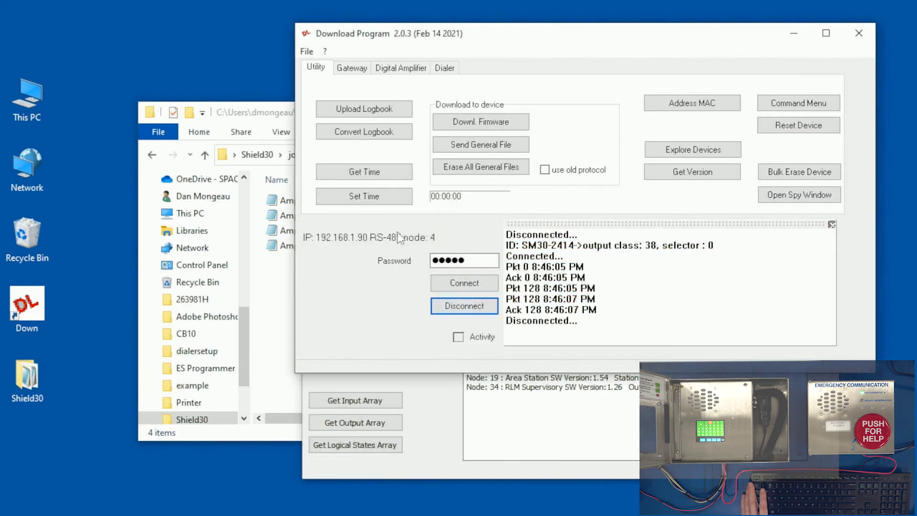
# - Change the RS-485 module node from 4 to 5 in the communication configuration
pyautogui.click(307, 51)
pyautogui.click(329, 68)
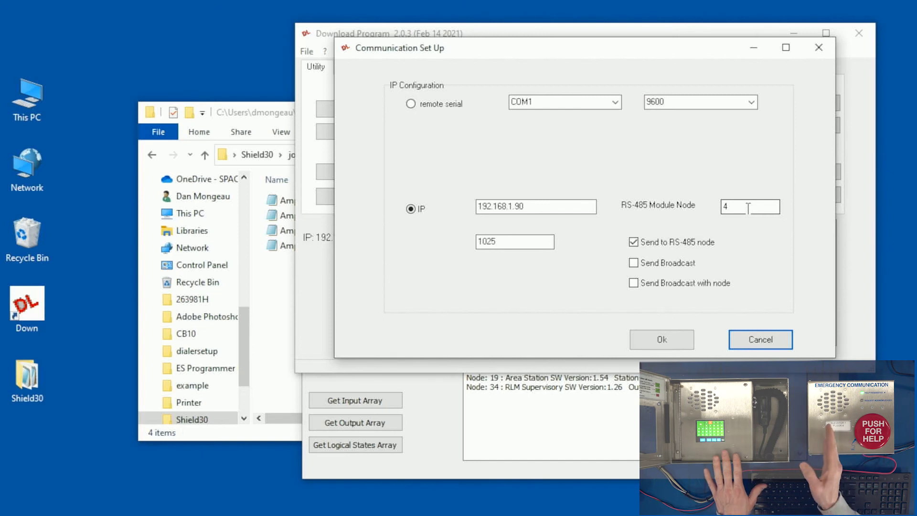
pyautogui.moveTo(748, 207); pyautogui.dragTo(722, 215)
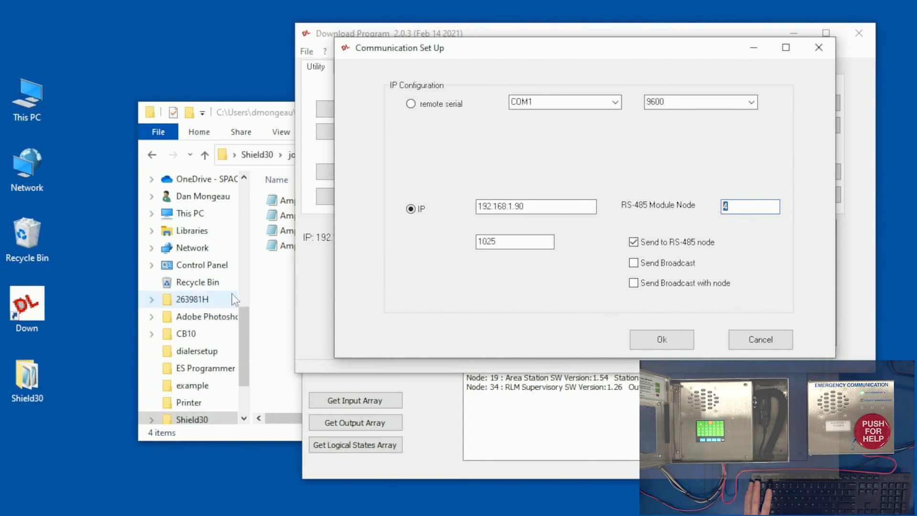
pyautogui.click(277, 286)
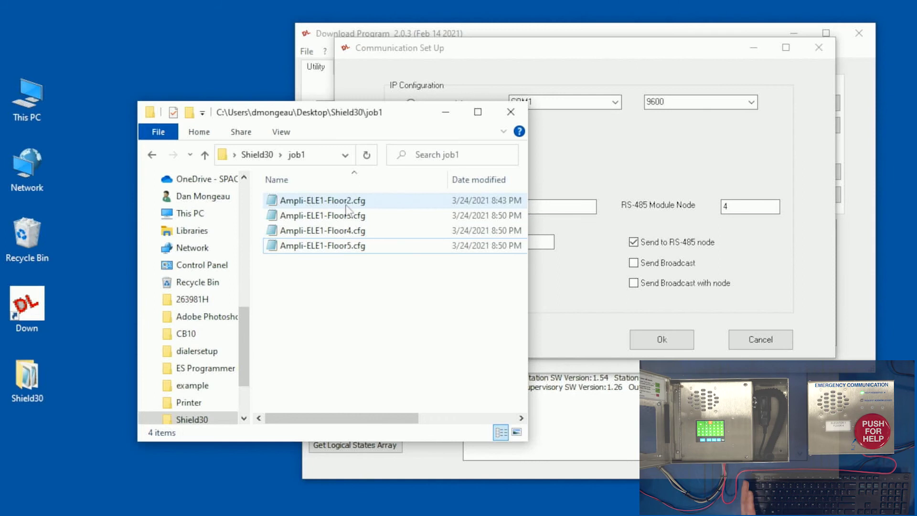
pyautogui.click(618, 156)
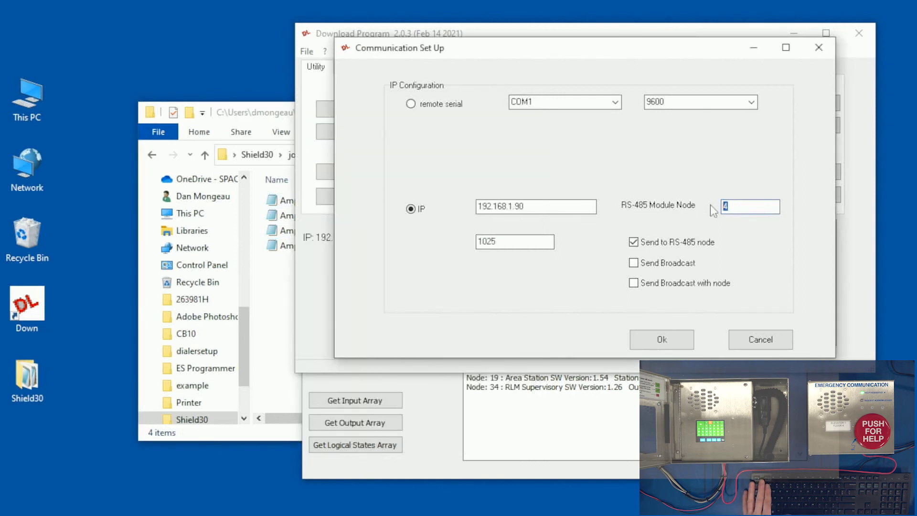
pyautogui.write('5')
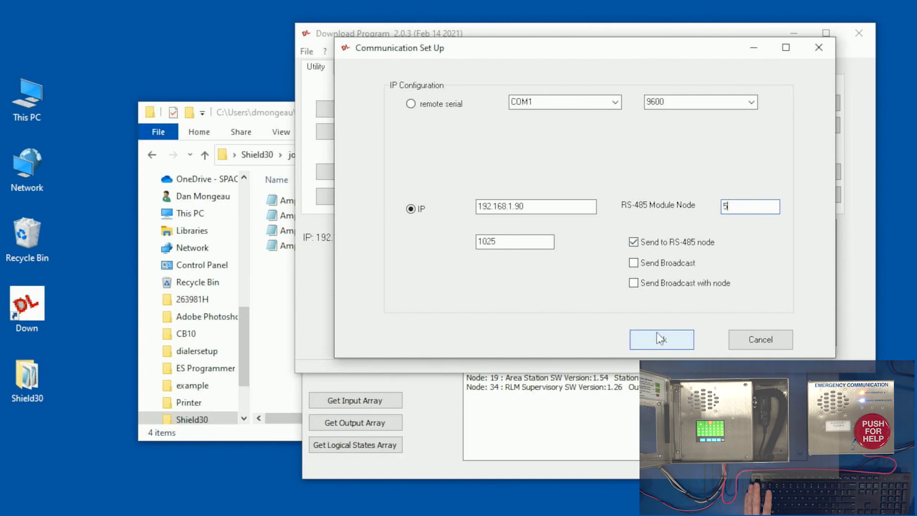
pyautogui.click(661, 344)
# - Connect to node 5 and select Ampli-ELE1-Floor3.cfg as the general file to send
pyautogui.click(463, 283)
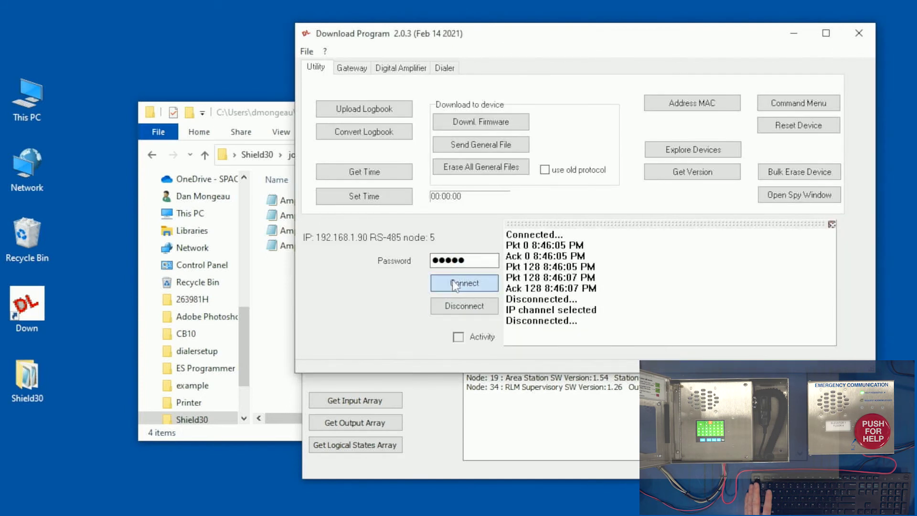
pyautogui.click(501, 151)
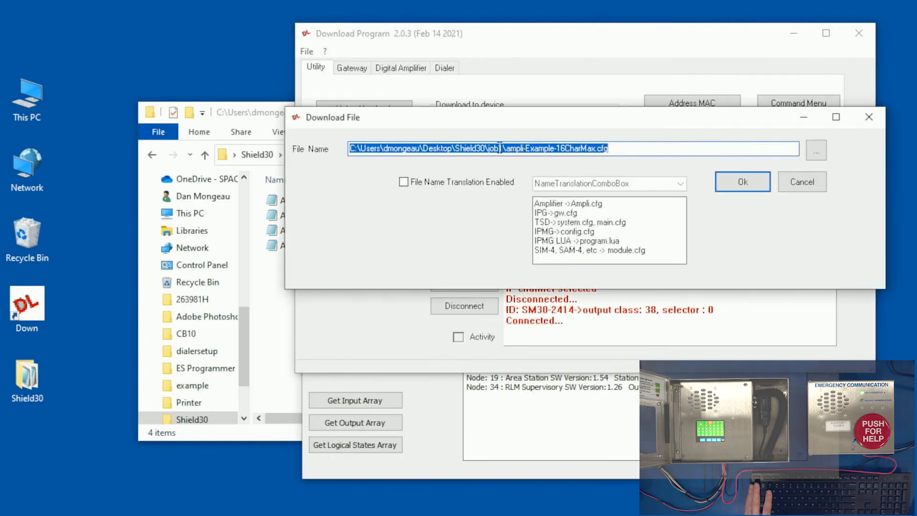
pyautogui.click(816, 151)
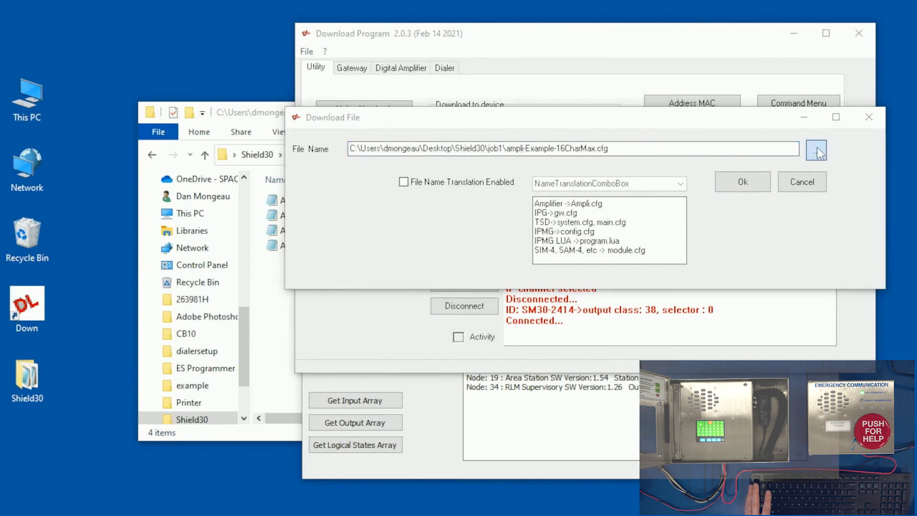
pyautogui.click(270, 156)
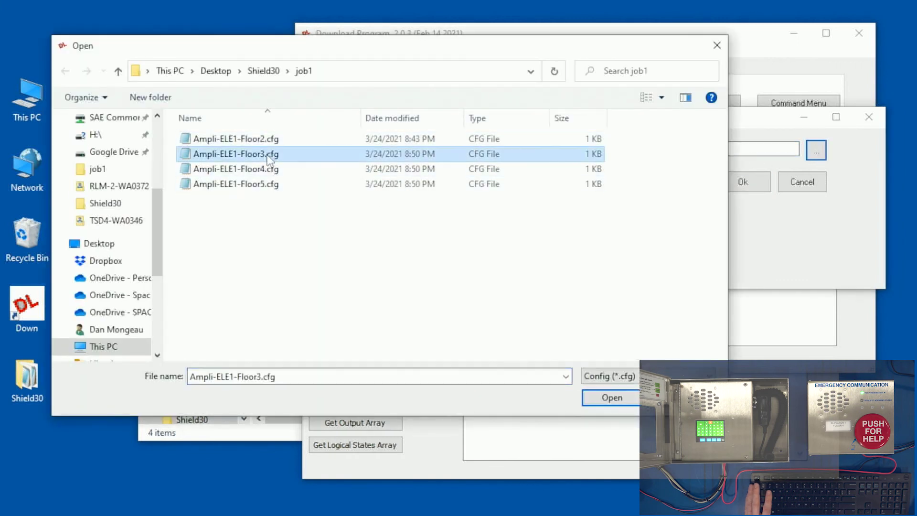
pyautogui.click(614, 398)
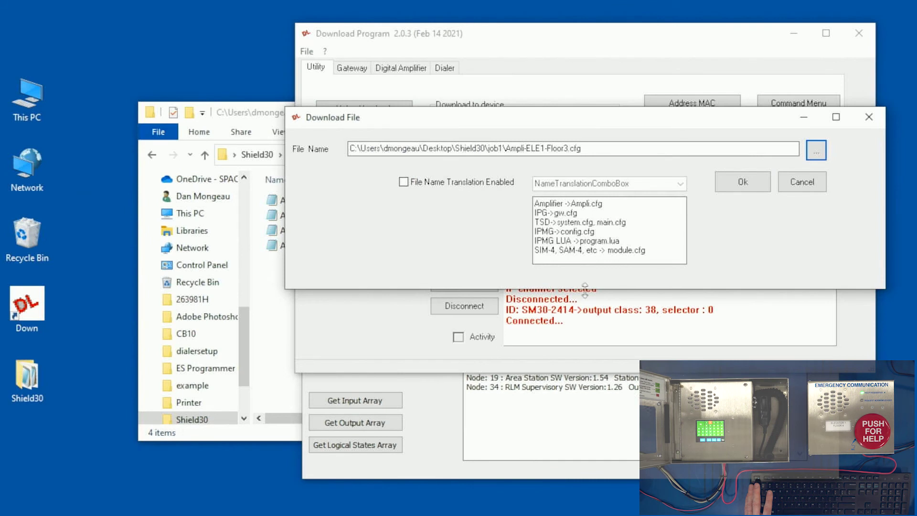
# - Enable file name translation to Ampli.cfg, send the file, and close the success dialogs
pyautogui.click(458, 182)
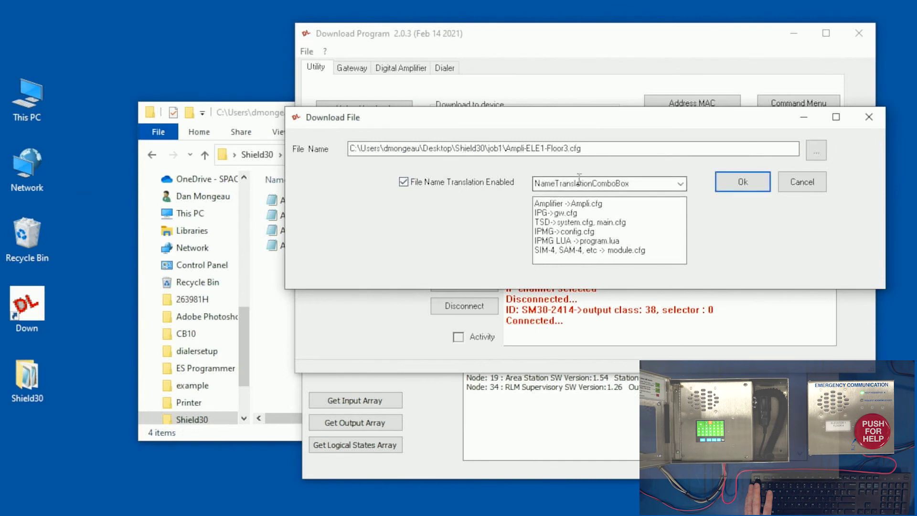
pyautogui.click(680, 183)
pyautogui.click(581, 199)
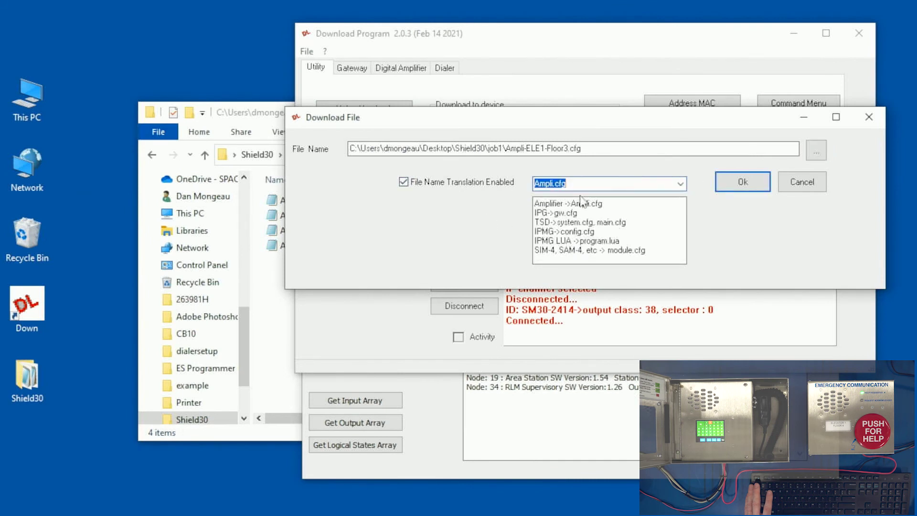
pyautogui.click(734, 181)
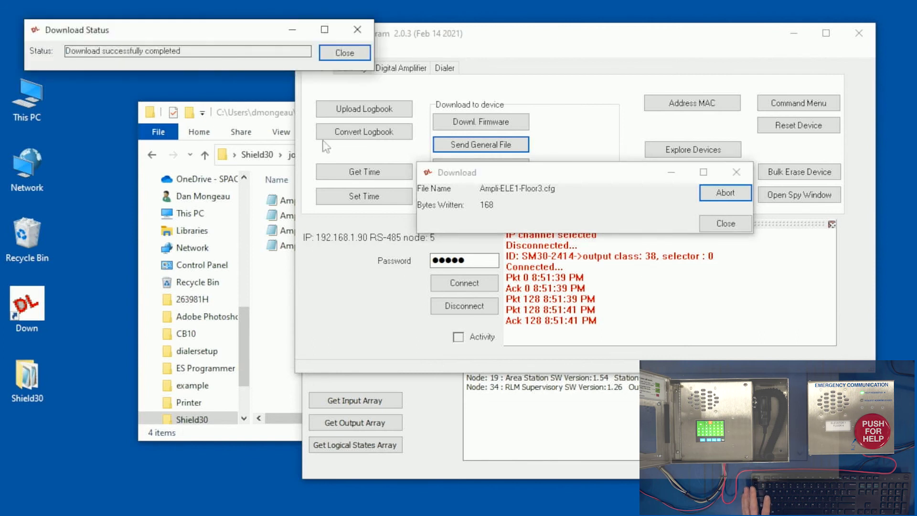
pyautogui.click(342, 54)
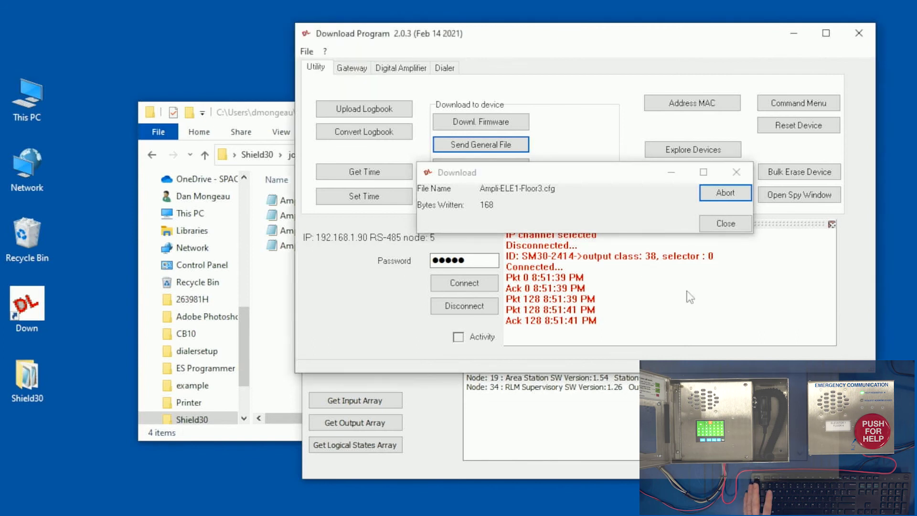
pyautogui.click(736, 223)
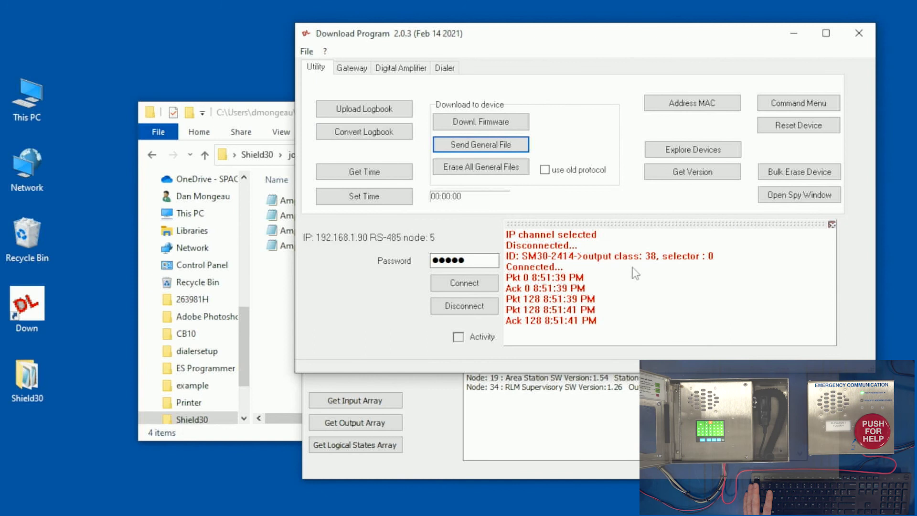
# - Reset node 5, retarget the connection to RS-485 node 6 on 192.168.1.90, and reconnect
pyautogui.click(796, 125)
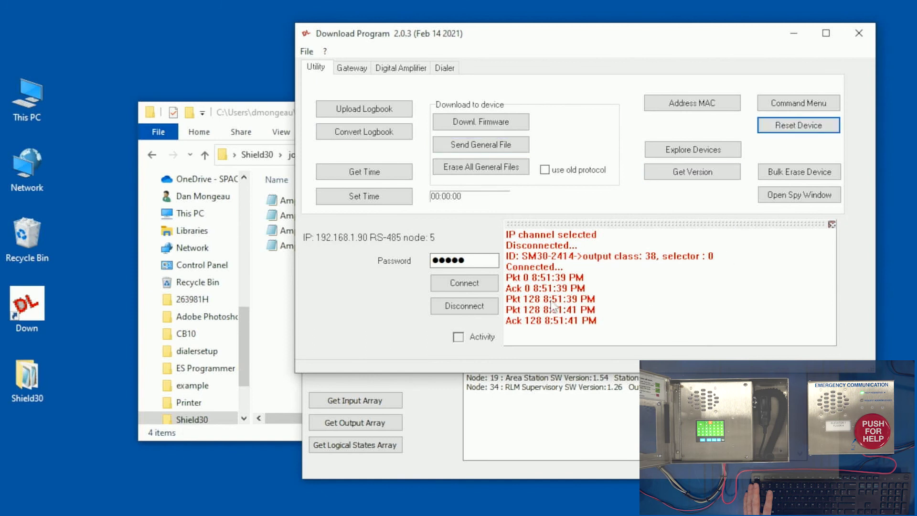
pyautogui.click(479, 310)
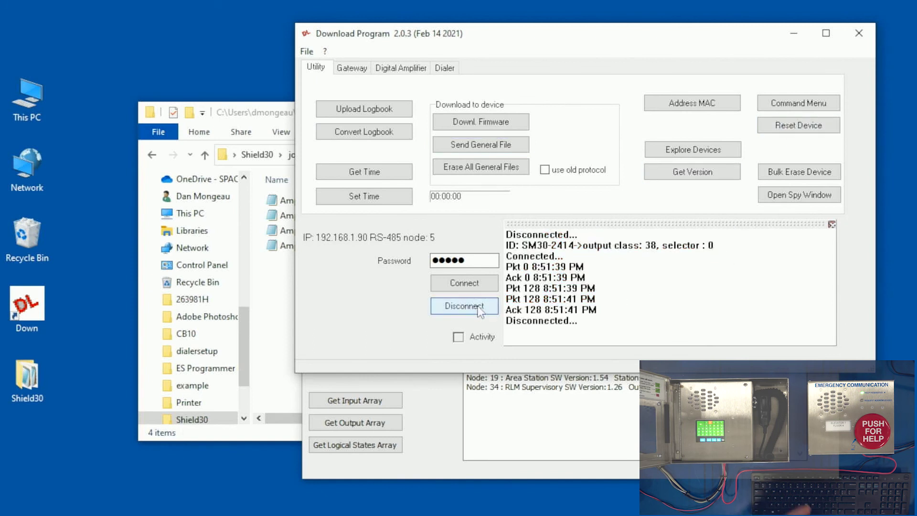
pyautogui.click(308, 52)
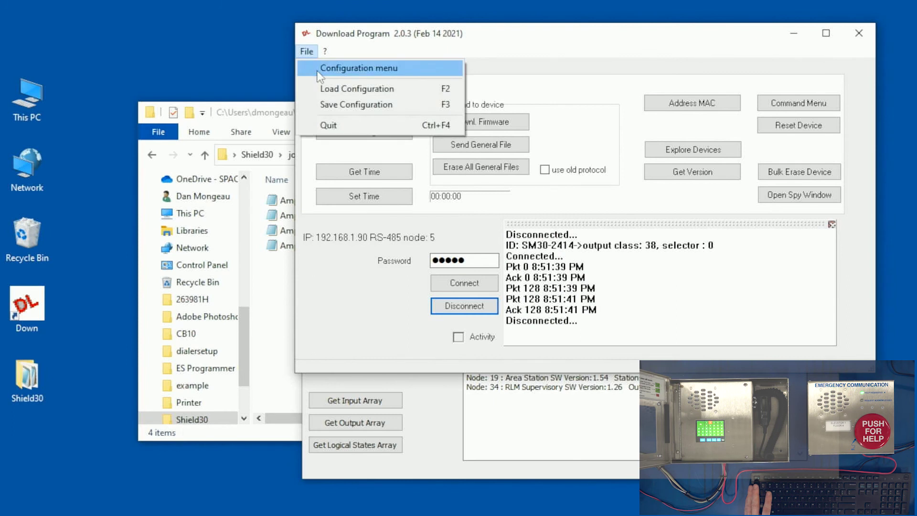
pyautogui.click(320, 70)
pyautogui.click(766, 206)
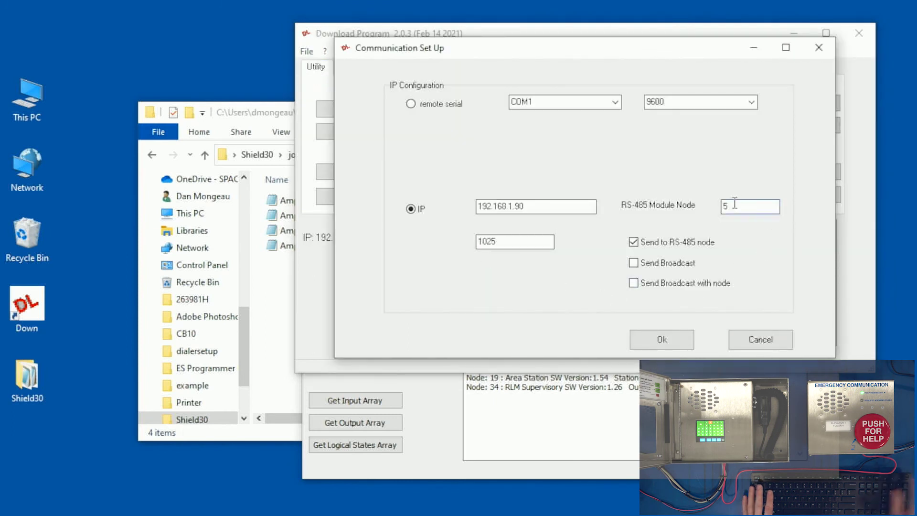
pyautogui.press('BackSpace')
pyautogui.write('6')
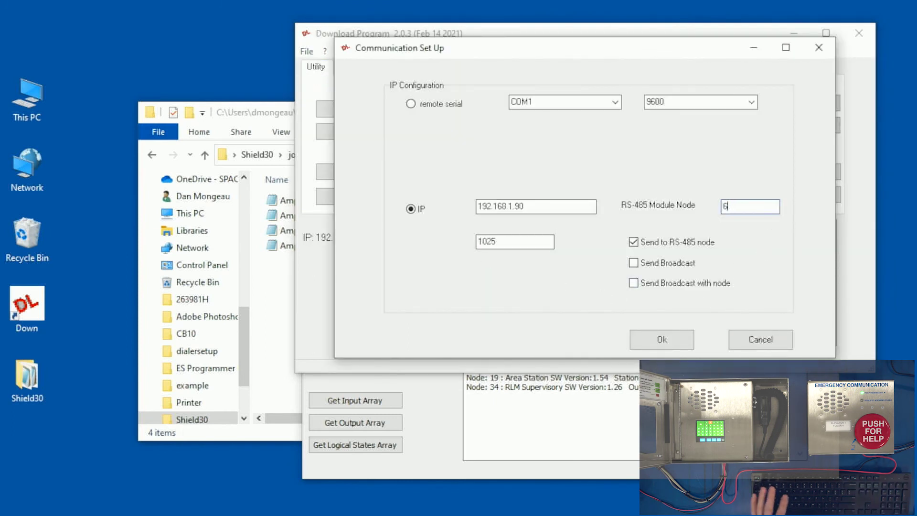
pyautogui.click(674, 341)
pyautogui.click(463, 283)
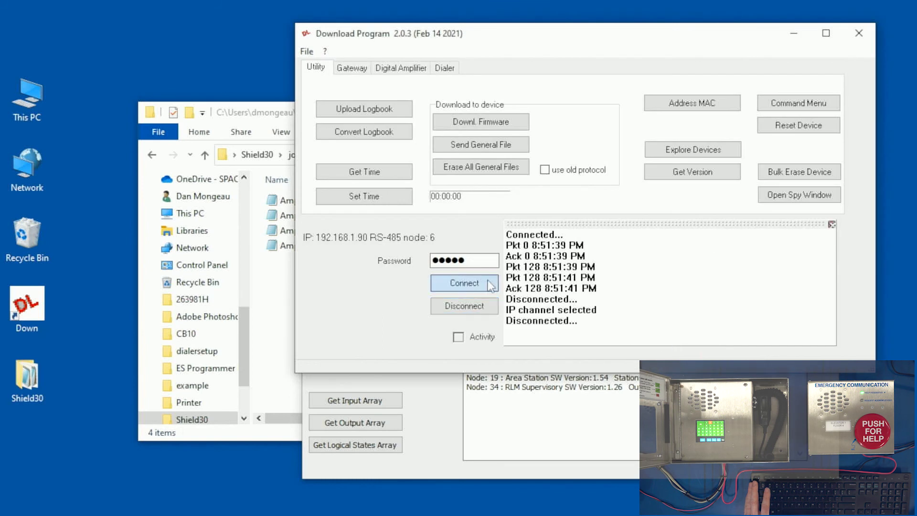
pyautogui.click(481, 145)
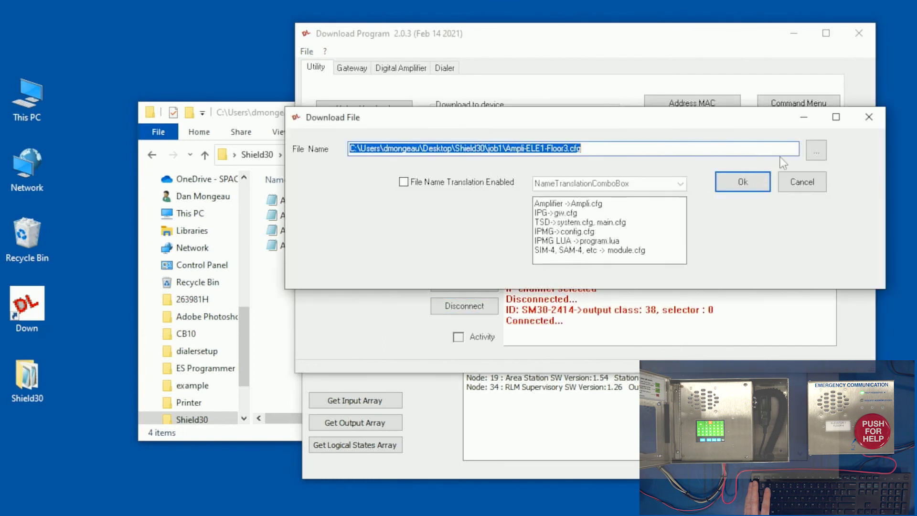
# - Change the file path to Ampli-ELE1-Floor4.cfg and send it to node 6 as Ampli.cfg
pyautogui.click(585, 145)
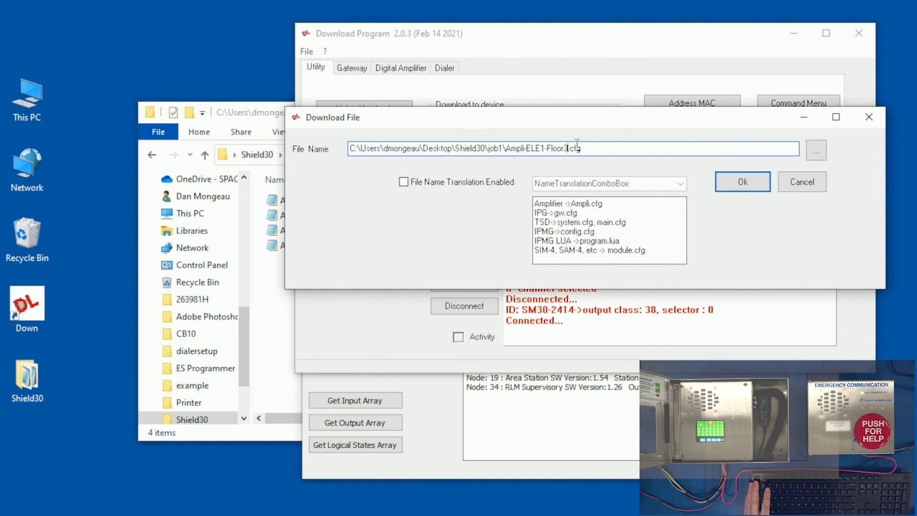
pyautogui.press('Left')
pyautogui.press('Left')
pyautogui.press('Left')
pyautogui.press('Left')
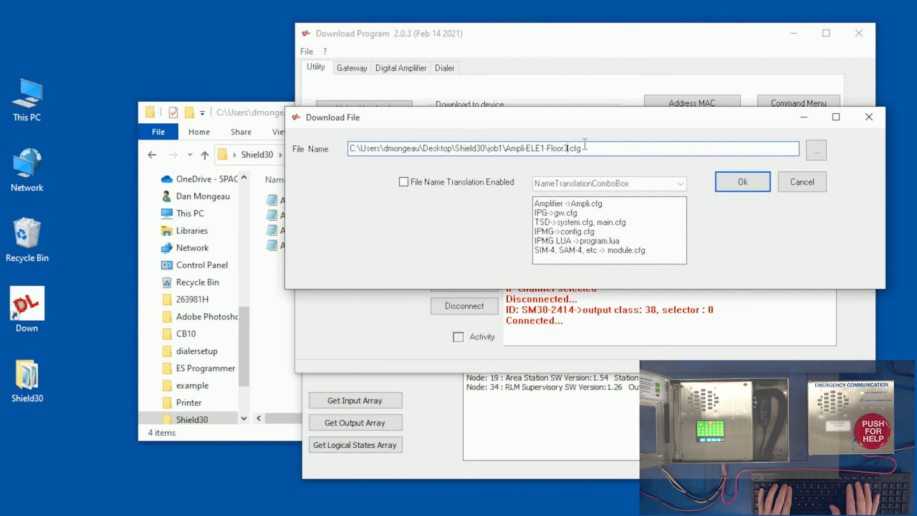
pyautogui.press('BackSpace')
pyautogui.write('4')
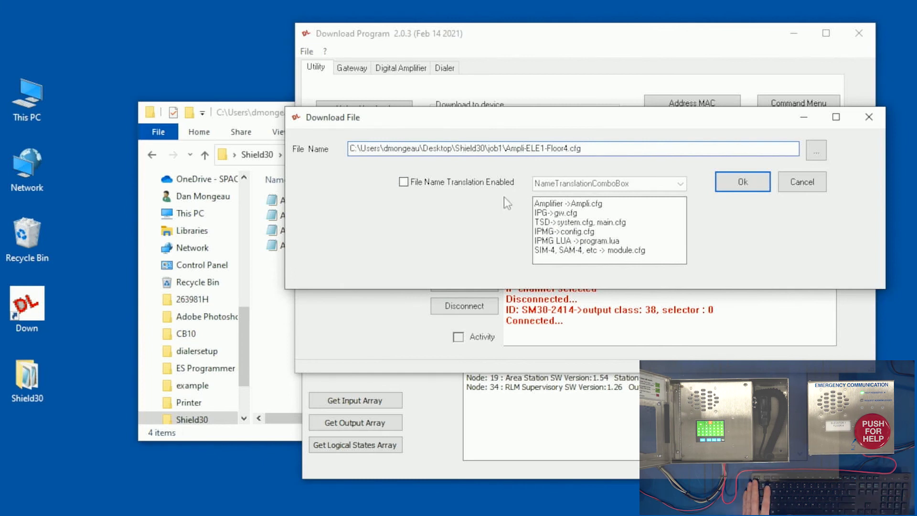
pyautogui.click(481, 187)
pyautogui.click(680, 184)
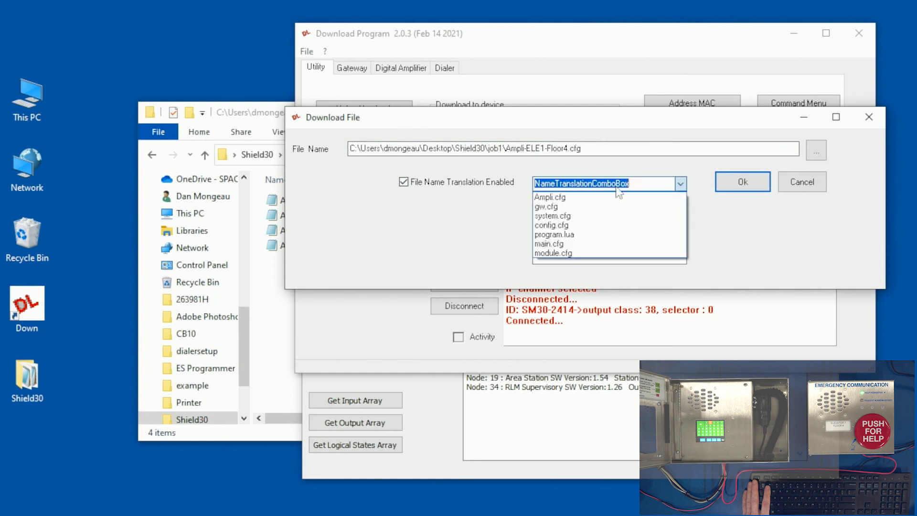
pyautogui.click(579, 197)
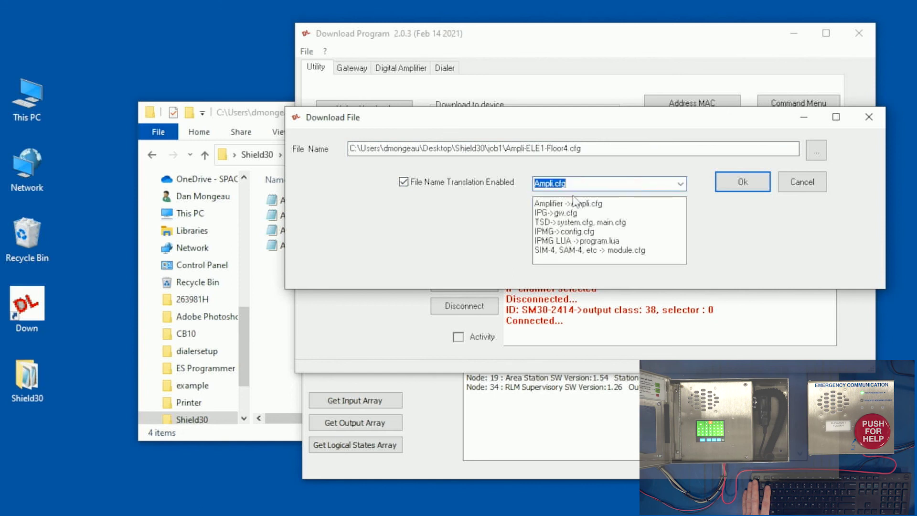
pyautogui.click(759, 188)
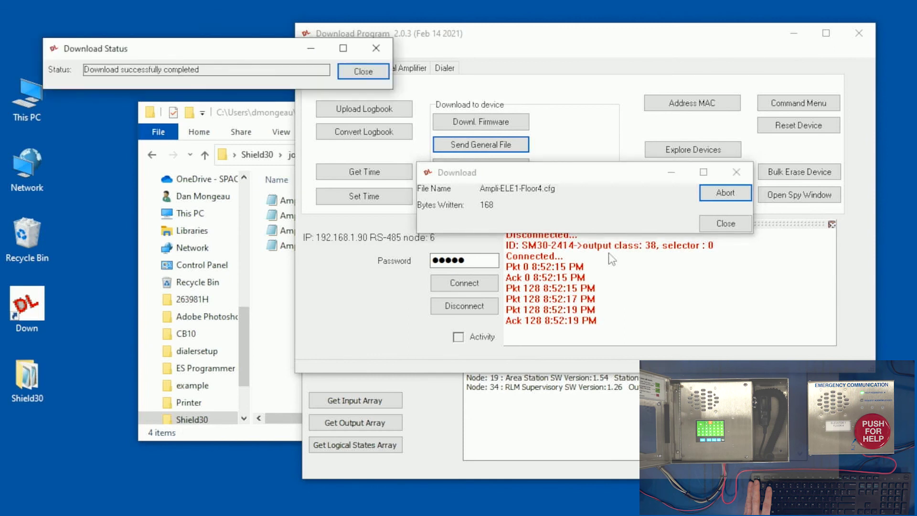
# - Dismiss the download success and progress windows, then reset node 6
pyautogui.click(354, 71)
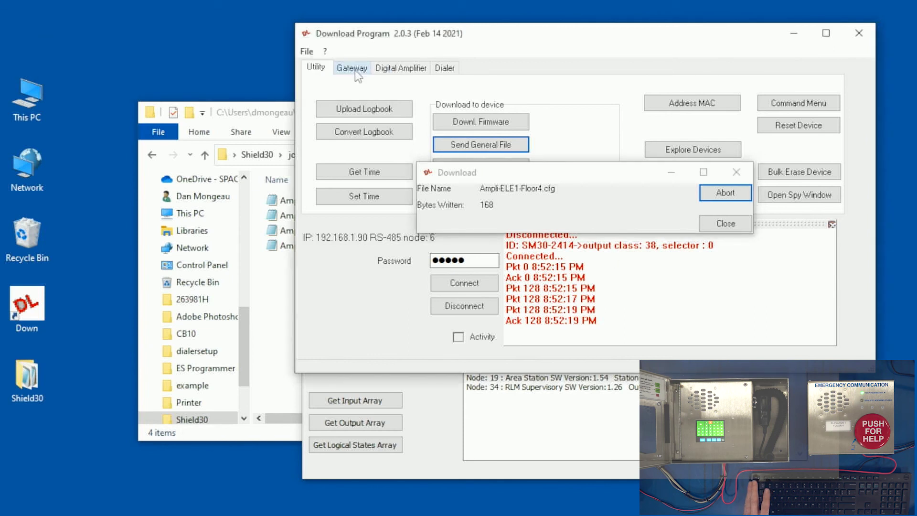
pyautogui.click(723, 223)
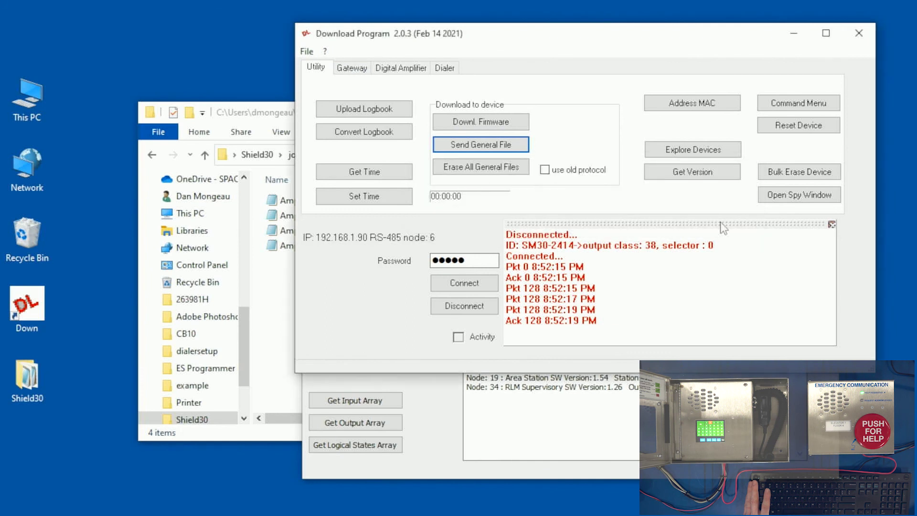
pyautogui.click(774, 127)
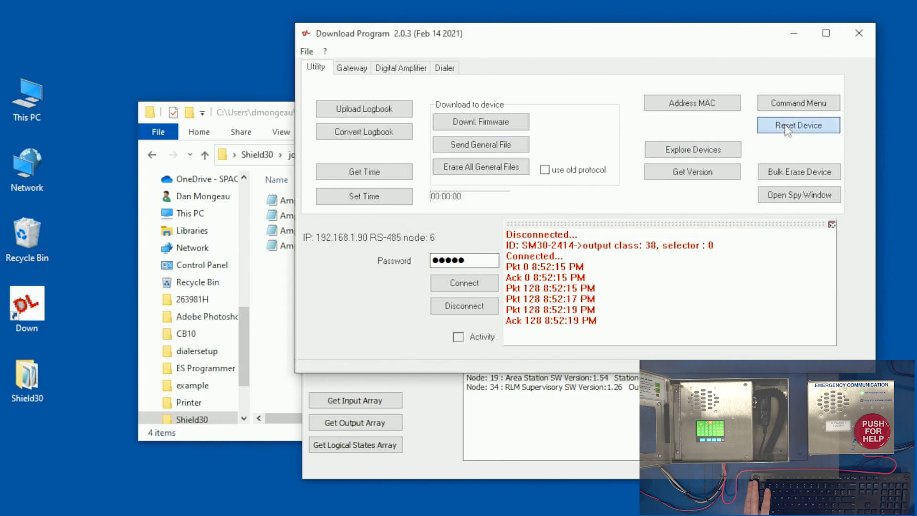
# - Disconnect, reposition the DevicesF scan window, and reconnect to the device
pyautogui.click(488, 307)
pyautogui.click(434, 432)
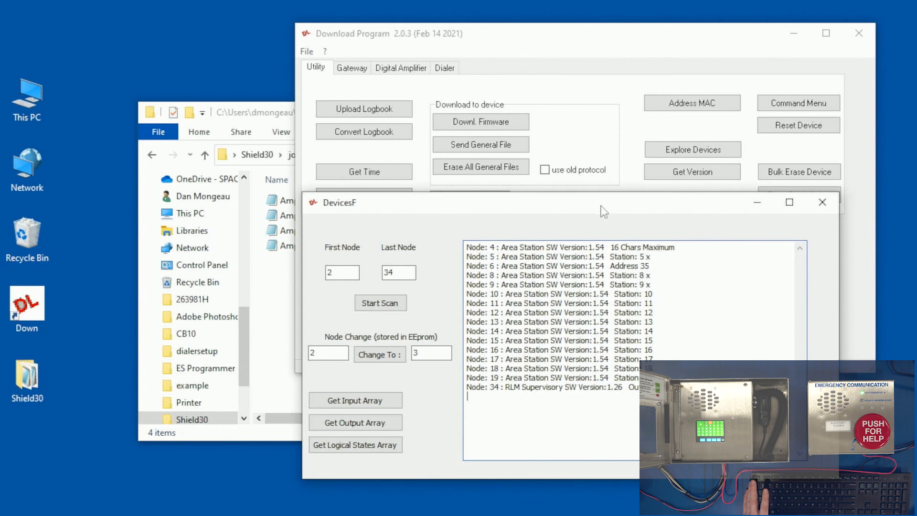
pyautogui.moveTo(601, 206); pyautogui.dragTo(515, 224)
pyautogui.click(589, 150)
pyautogui.click(480, 280)
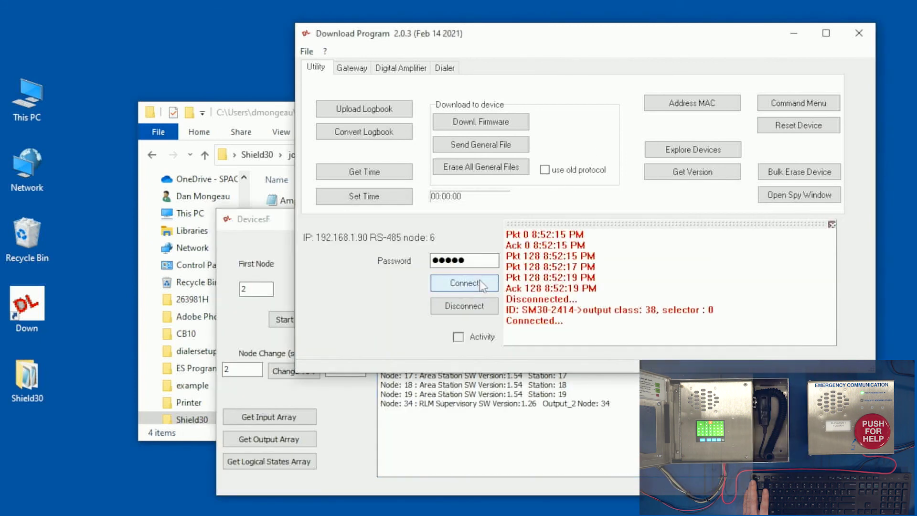
# - Run the DevicesF scan repeatedly to confirm the ELEV-1 Floor-3 and Floor-4 labels
pyautogui.click(287, 334)
pyautogui.click(310, 327)
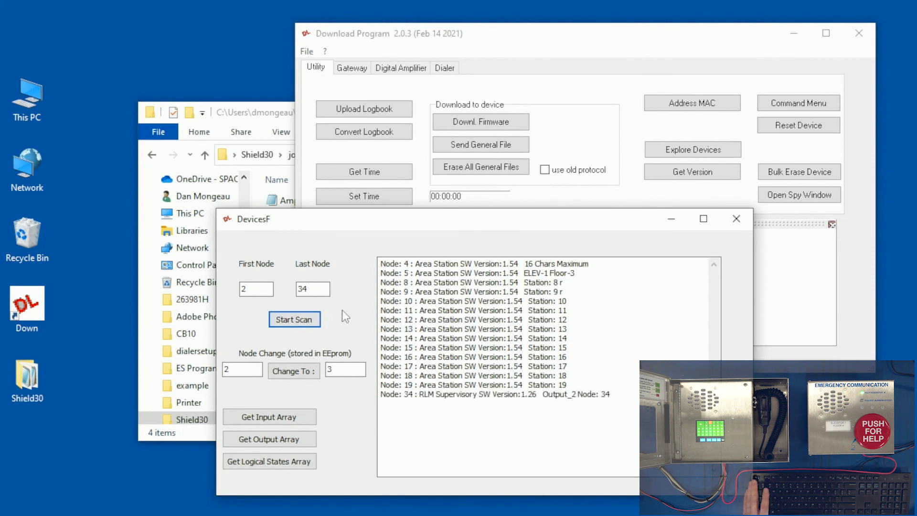
pyautogui.click(309, 318)
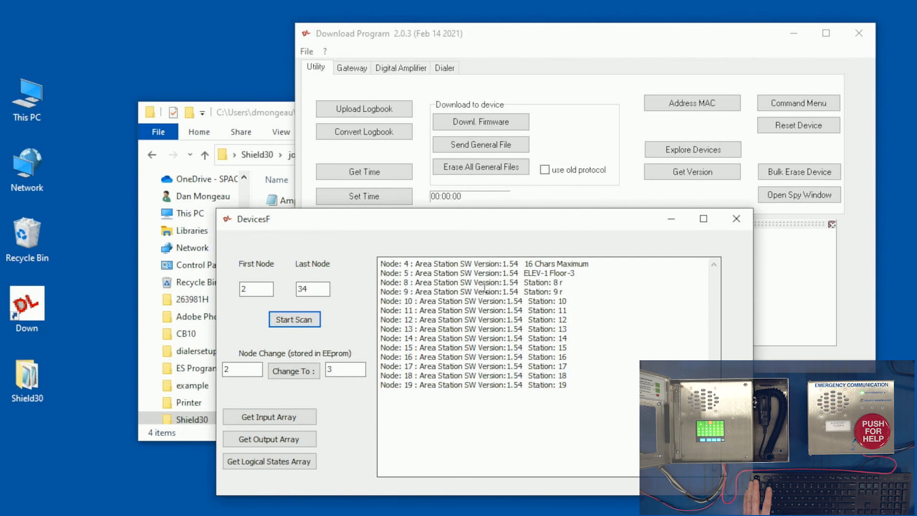
pyautogui.click(311, 321)
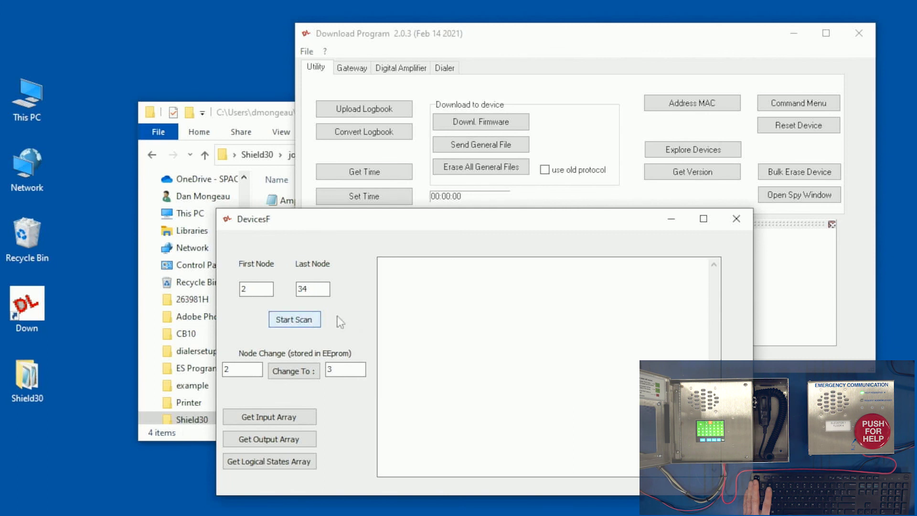